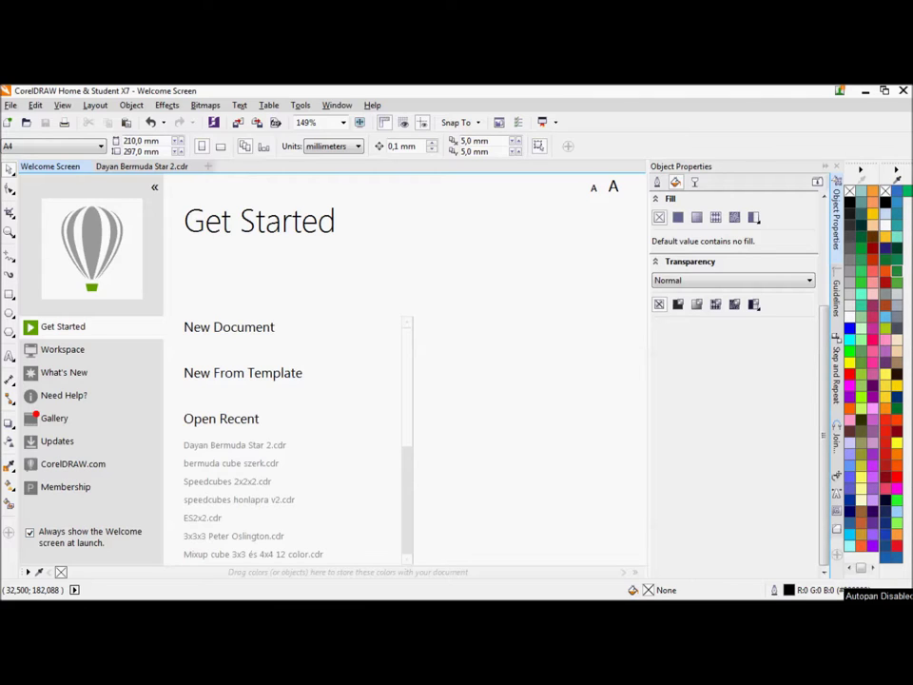
Step: Switch to the Dayan Bermuda Star 2.cdr drawing from the Welcome Screen
left_click(128, 166)
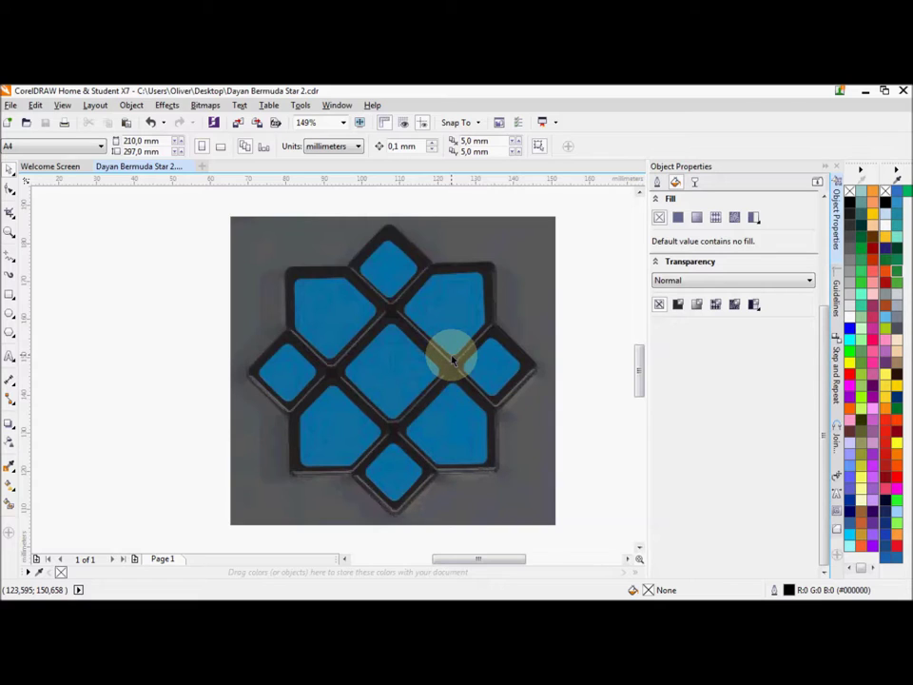
left_click(373, 345)
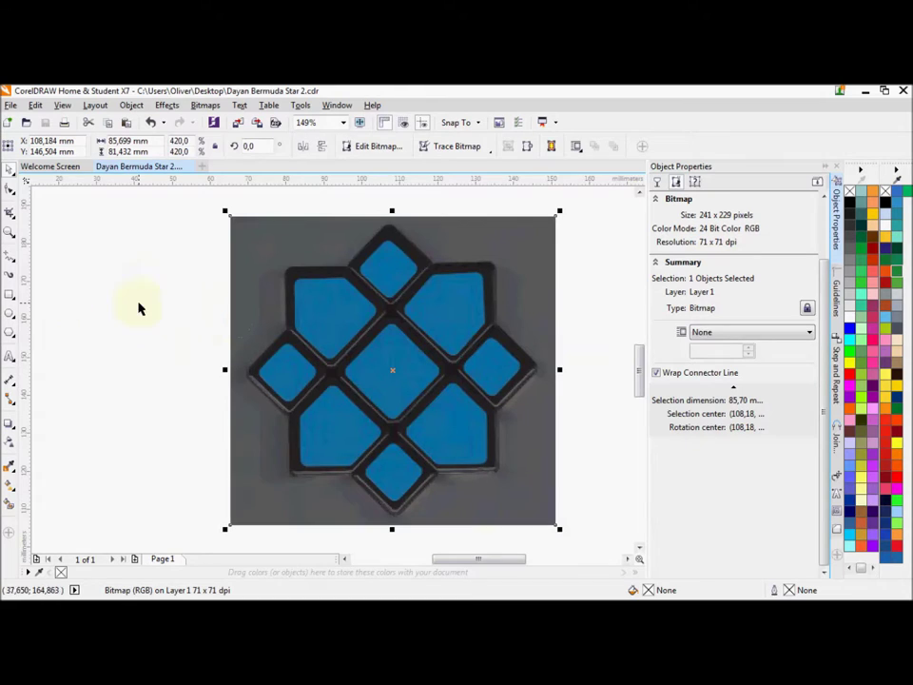
Step: Choose the Rectangle tool to draw over the scanned star photo
left_click(9, 295)
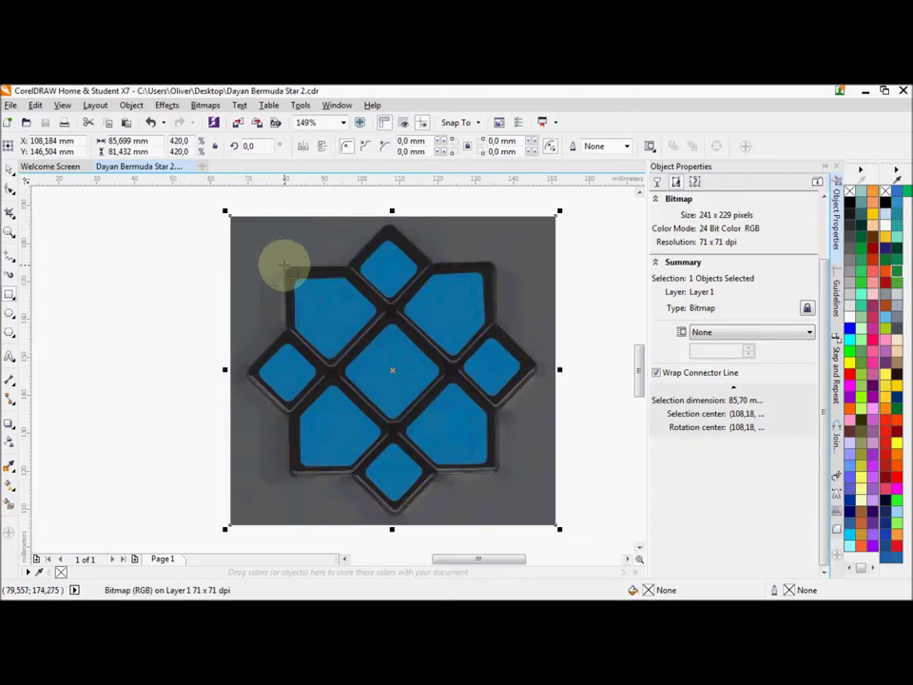
Step: Draw a 56.113 mm square outline framing the star's central body
left_click_drag(284, 266, 496, 444)
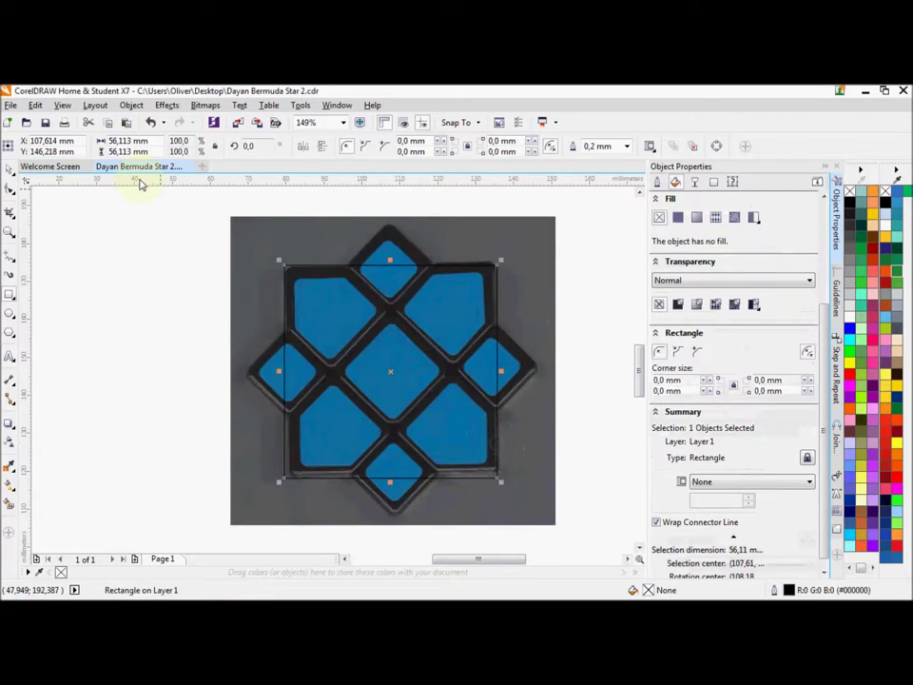
left_click(12, 169)
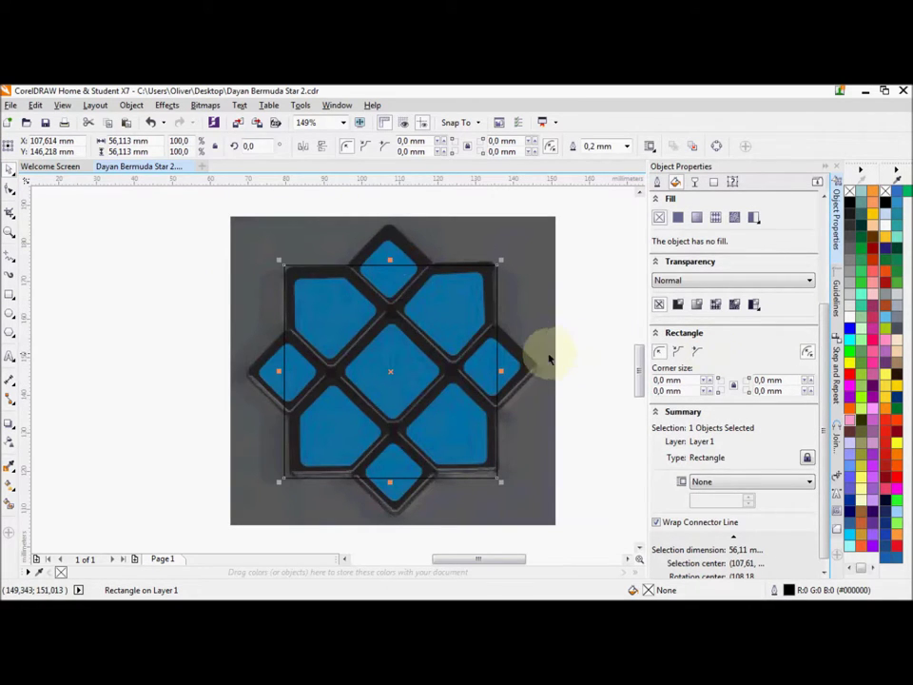
left_click(551, 514)
Step: Try turning the star photo slightly by hand with its rotation handles
left_click(541, 504)
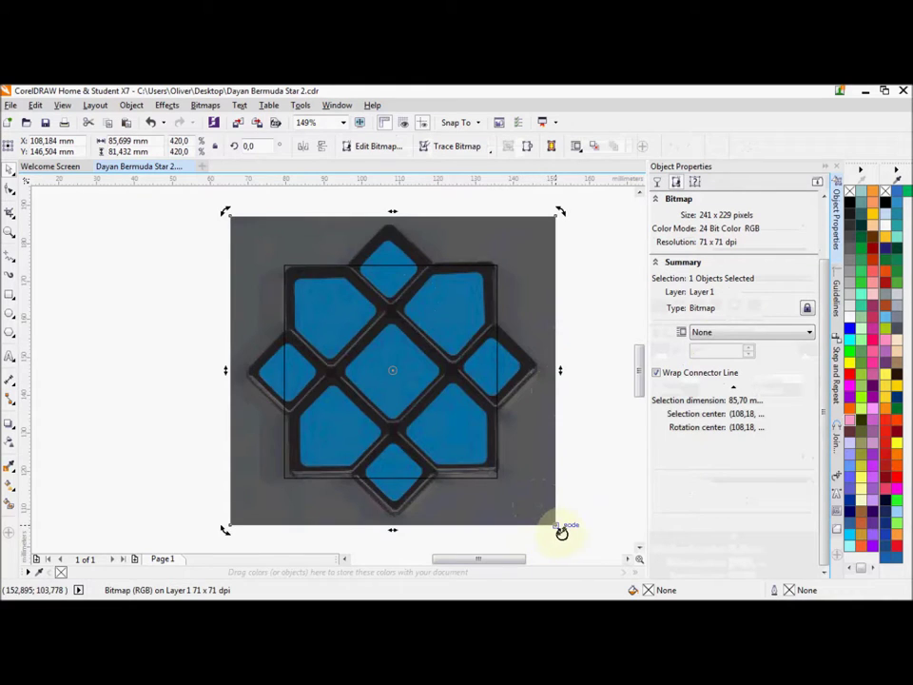
left_click_drag(562, 536, 558, 540)
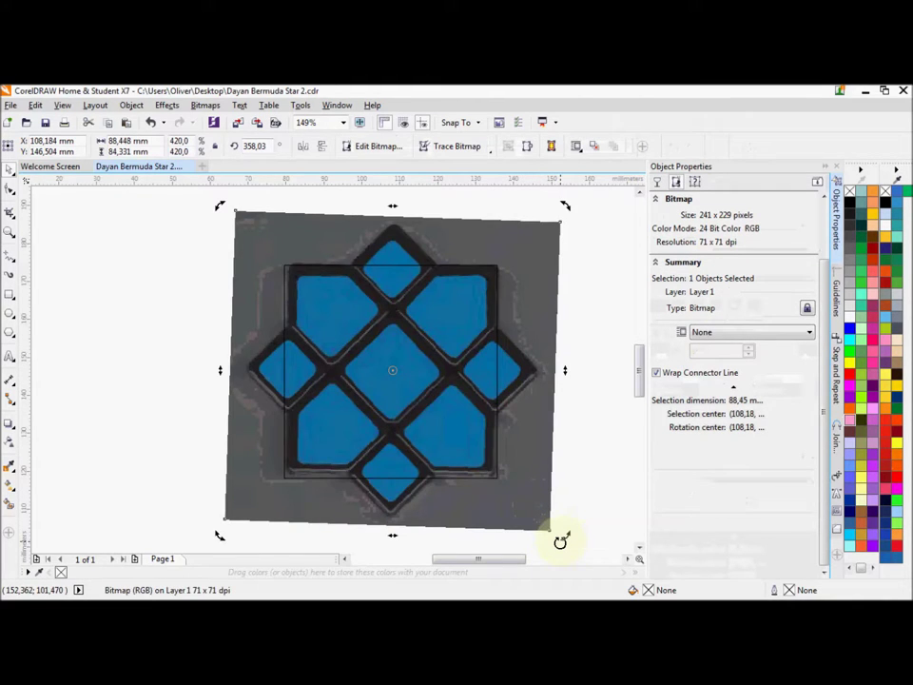
left_click_drag(567, 539, 575, 536)
scroll(463, 528, "up", 3)
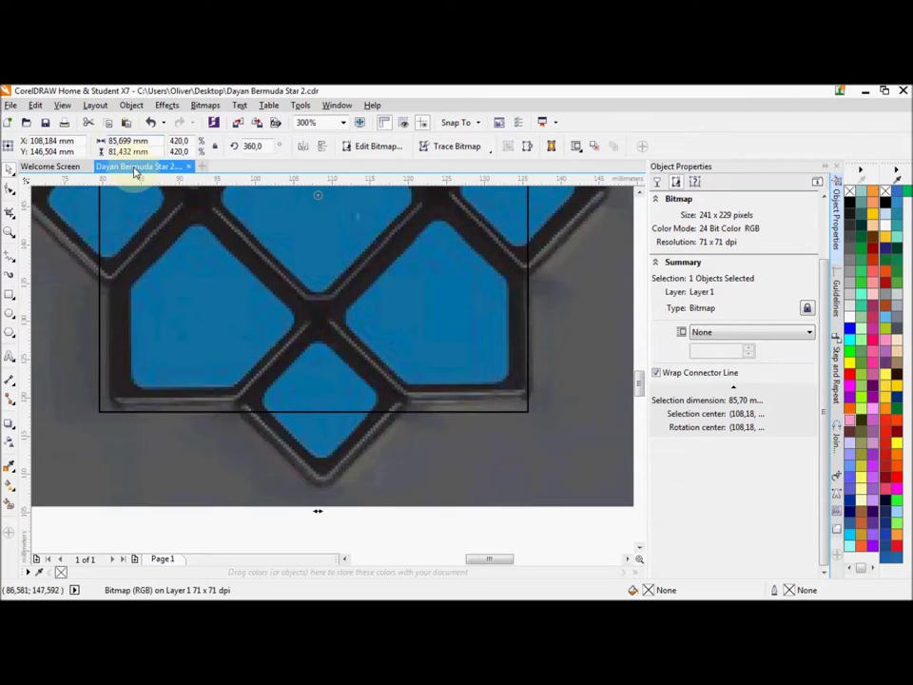
Step: Set the photo's rotation angle to exactly 359.5° in the property bar
left_click_drag(249, 145, 286, 149)
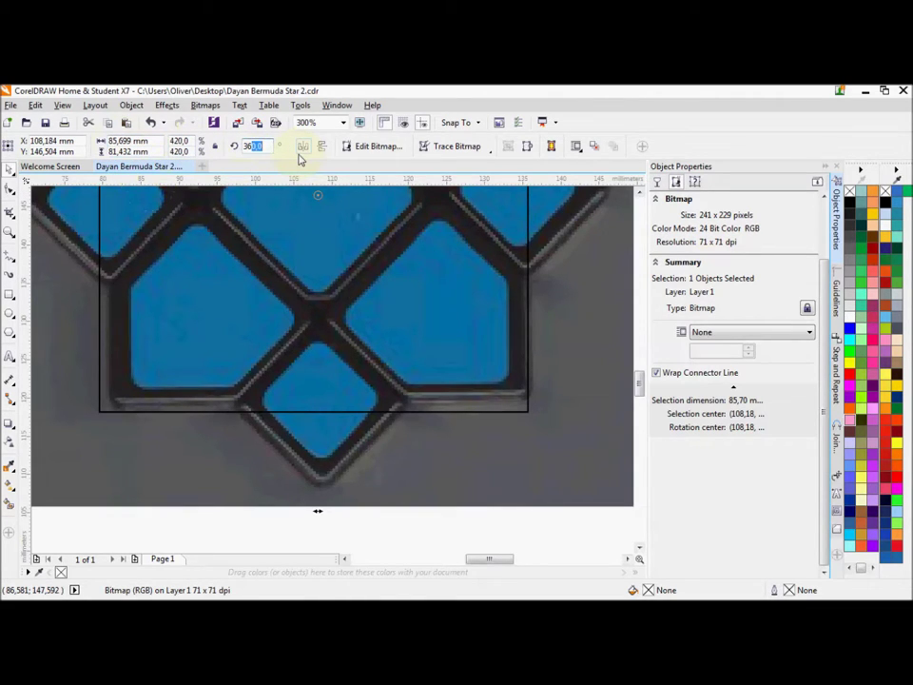
key("BackSpace")
key("BackSpace")
type("59")
key("Return")
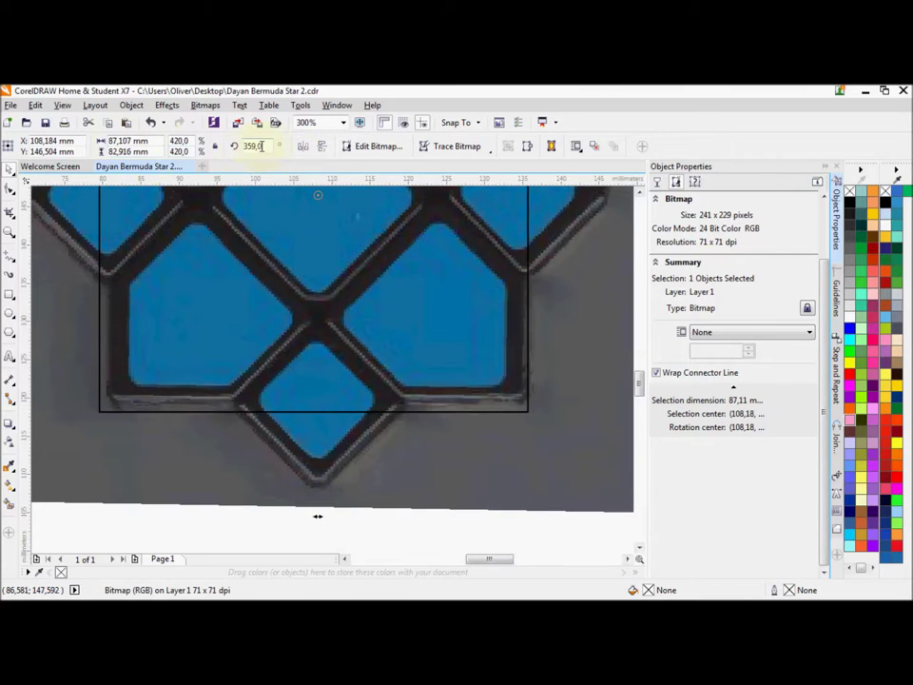
left_click(261, 146)
key("BackSpace")
type("5")
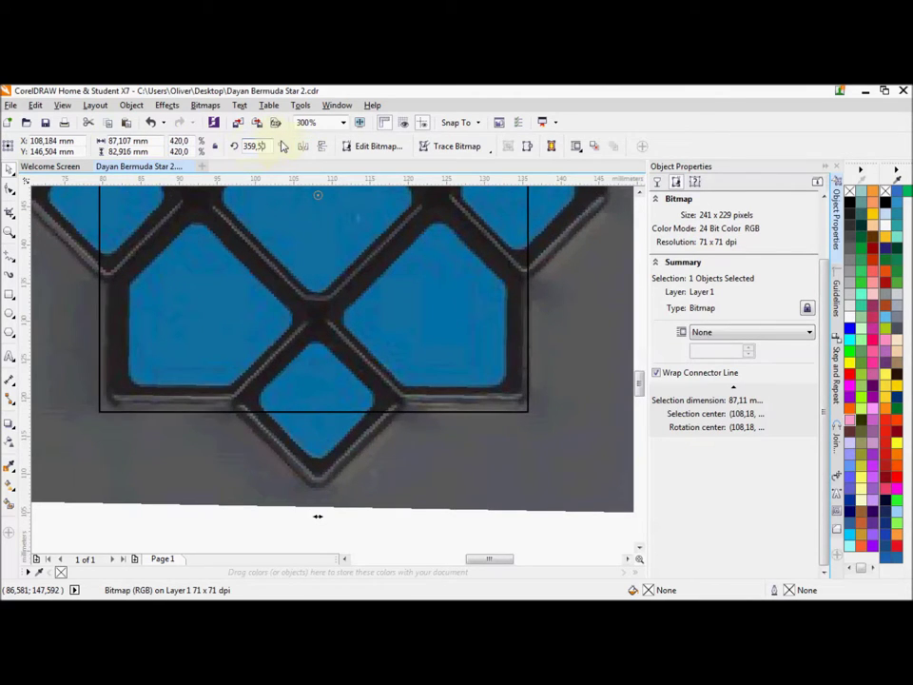
key("Return")
scroll(394, 380, "down", 2)
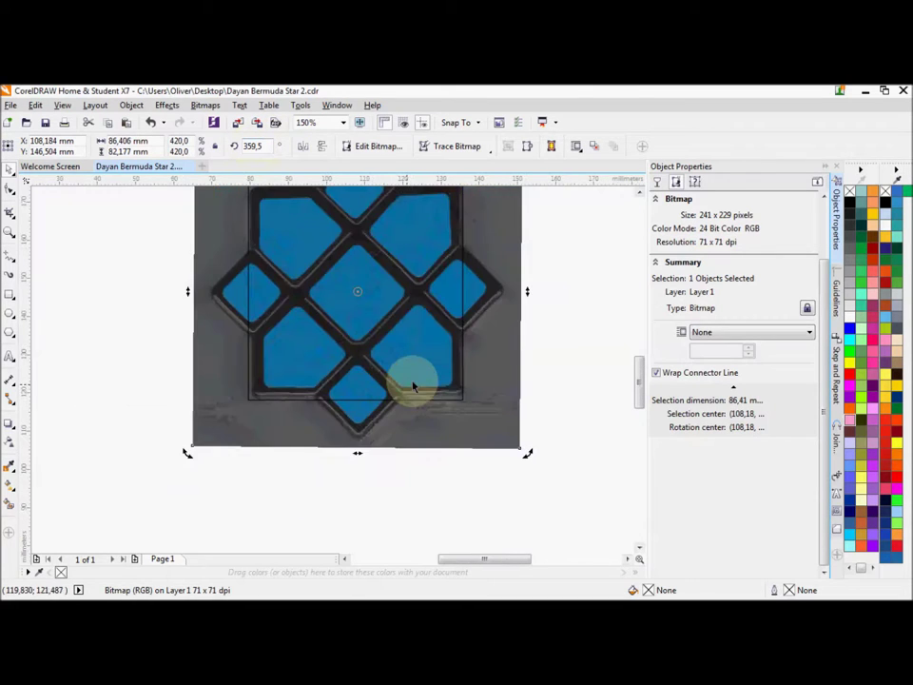
scroll(457, 261, "up", 2)
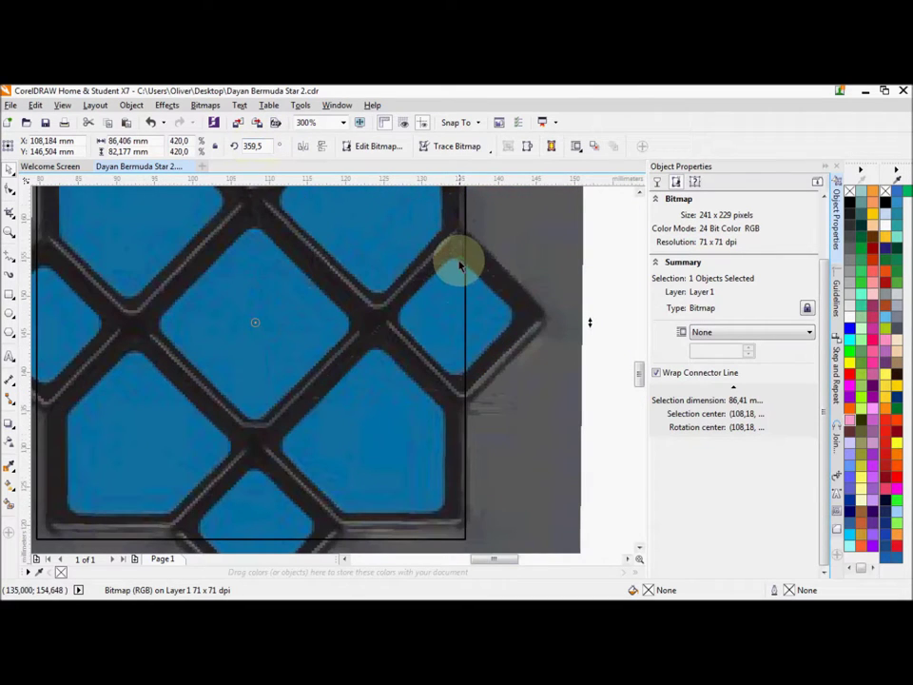
left_click(440, 395)
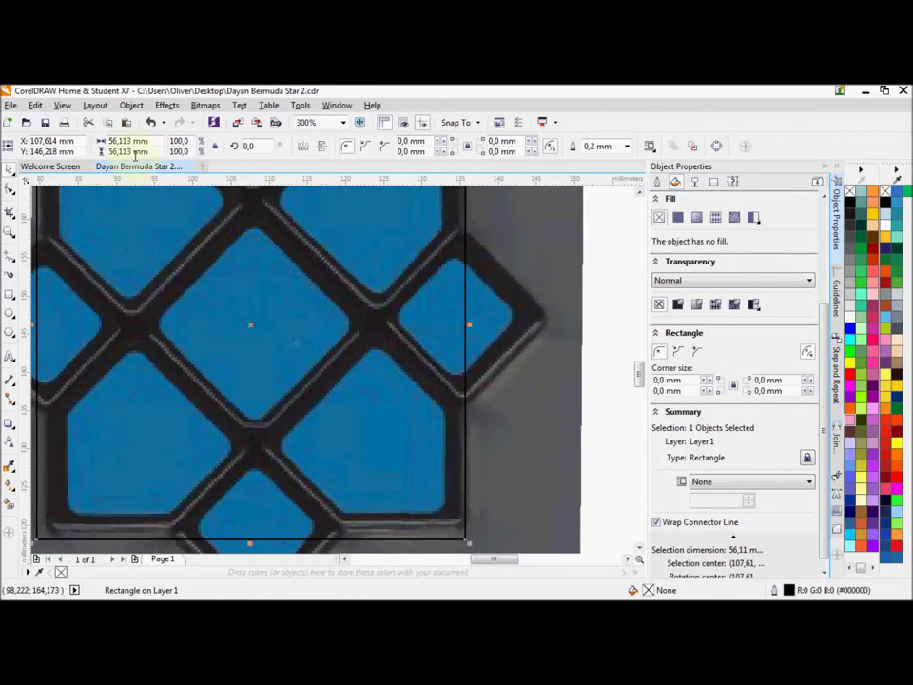
Step: Resize the square outline to 55 mm
double_click(128, 140)
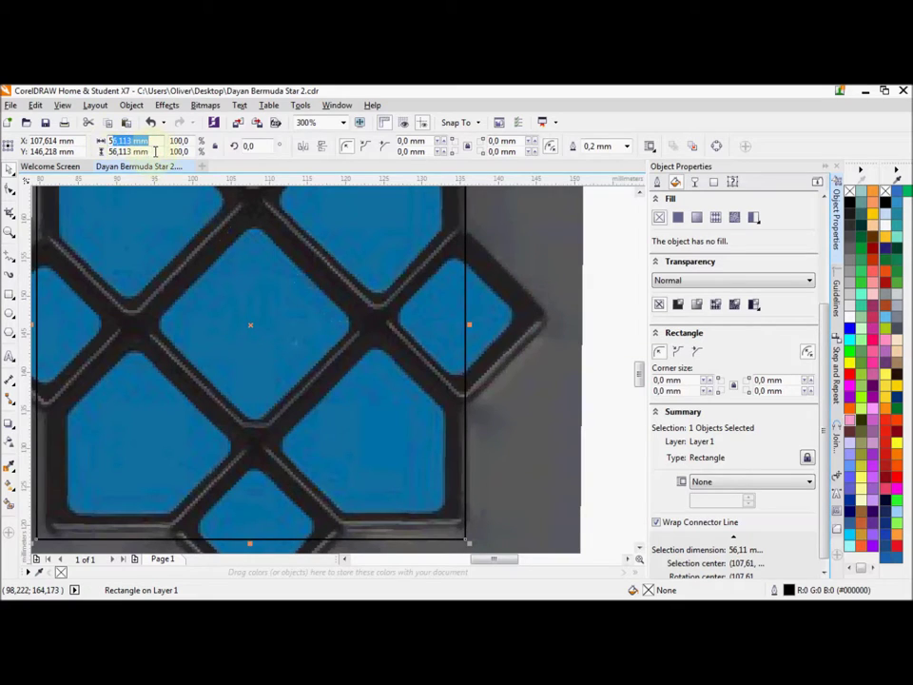
type("55")
key("Tab")
key("Return")
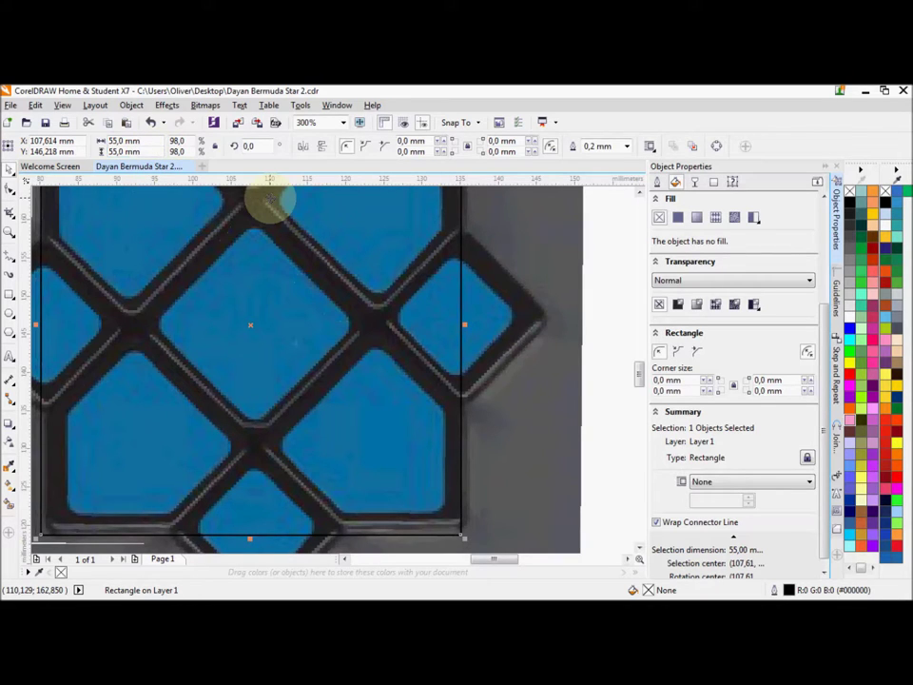
Step: Nudge the square onto the star's body and add a horizontal guide through its centre
key("Right")
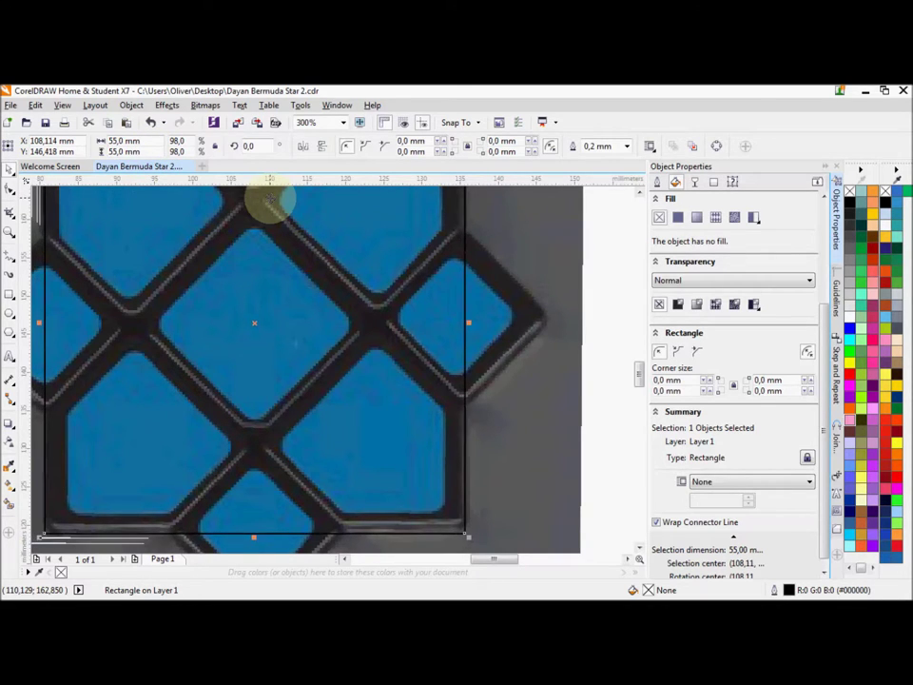
key("Up")
key("Up")
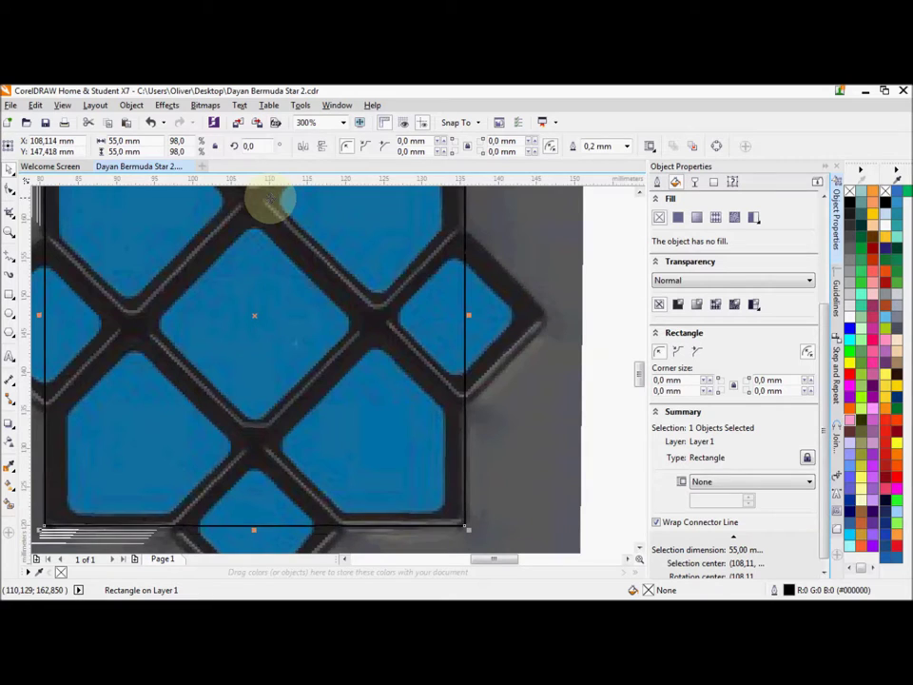
key("ctrl+Right")
key("ctrl+Down")
key("ctrl+Down")
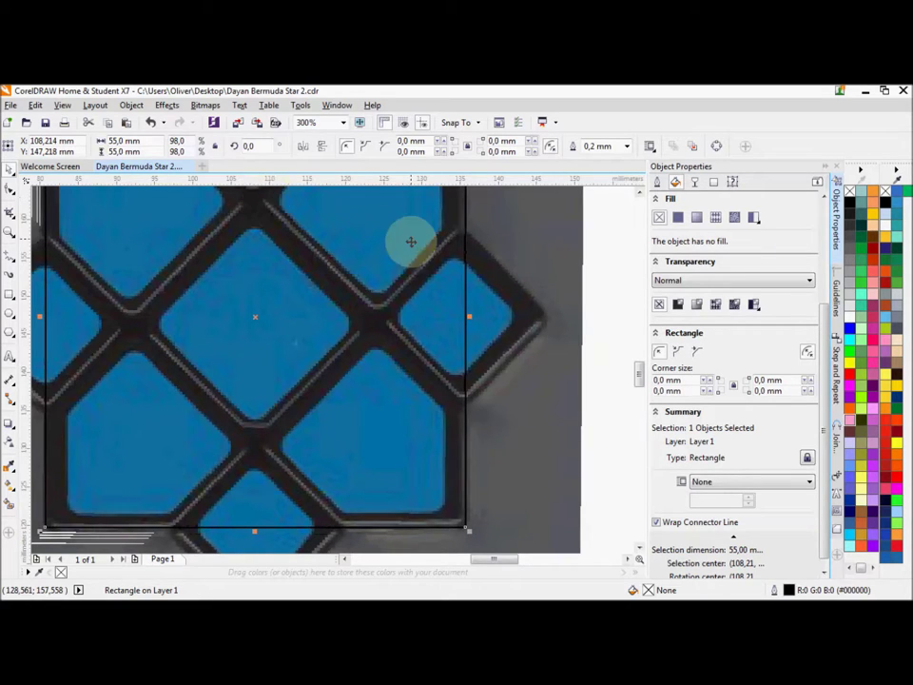
scroll(411, 246, "down", 1)
scroll(562, 325, "down", 1)
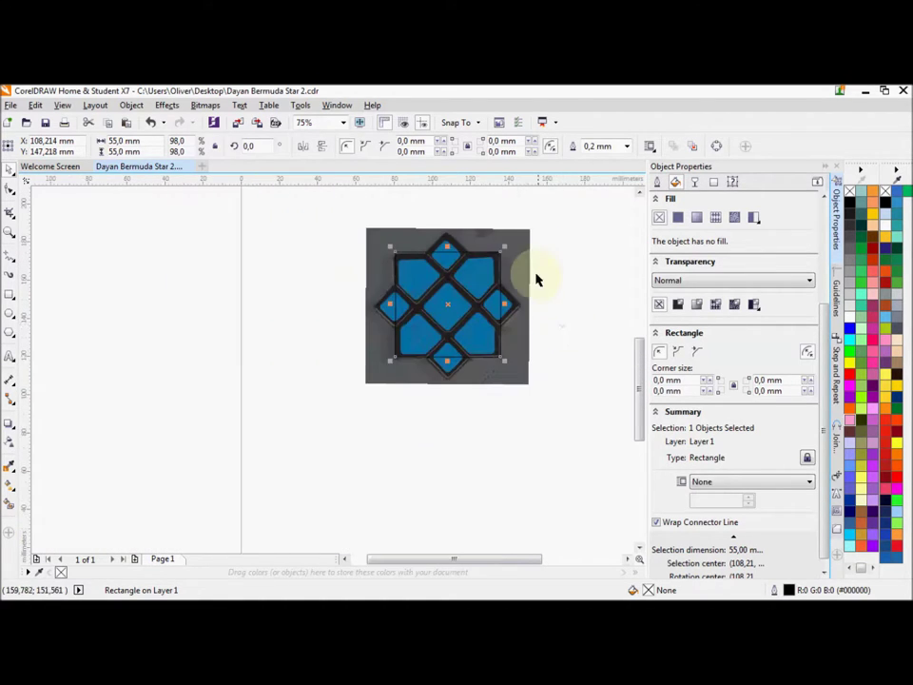
scroll(495, 273, "up", 1)
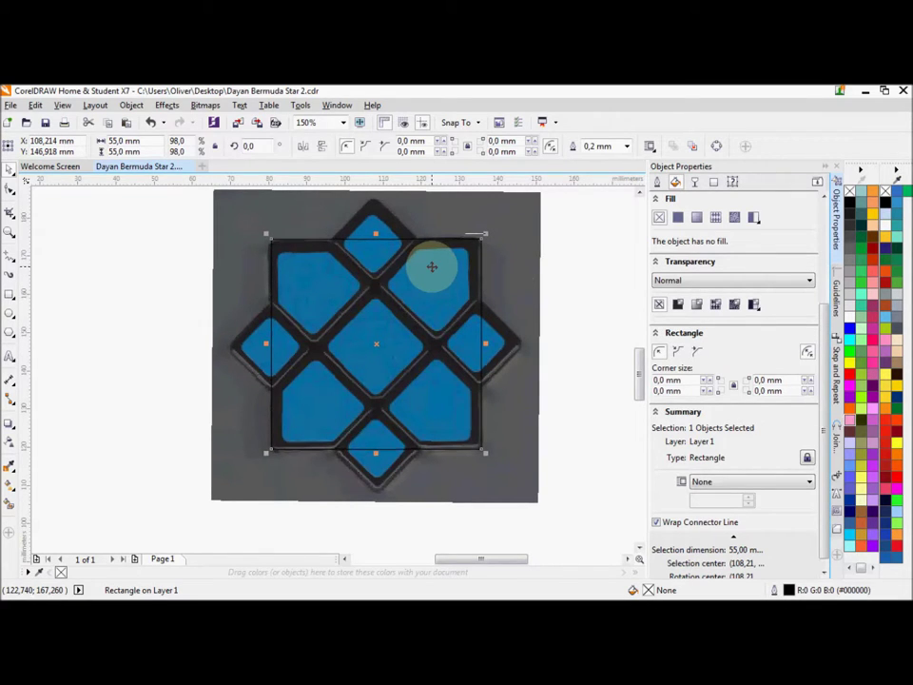
left_click_drag(432, 267, 431, 268)
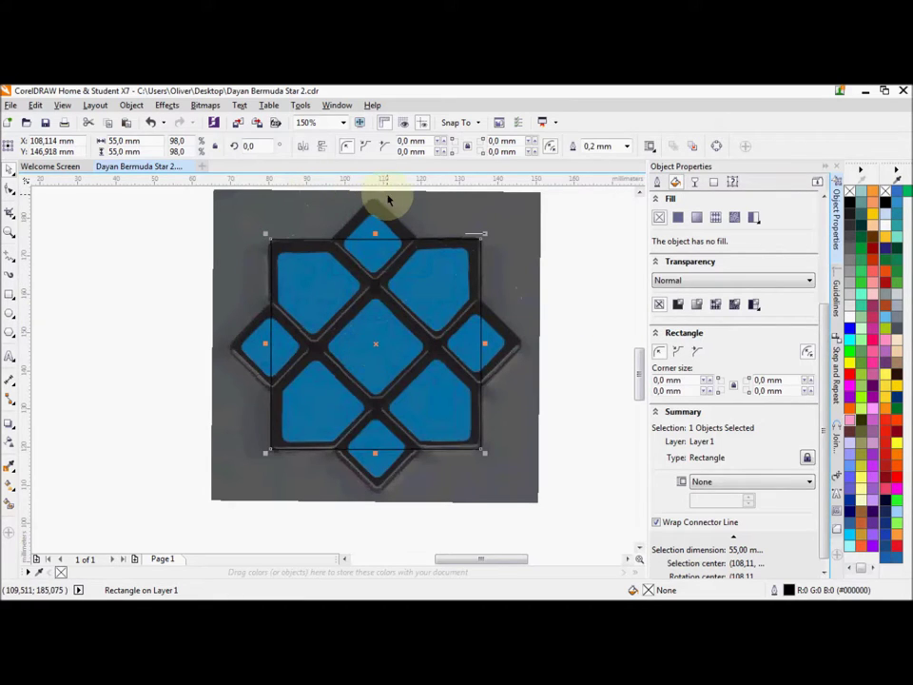
left_click_drag(362, 190, 418, 346)
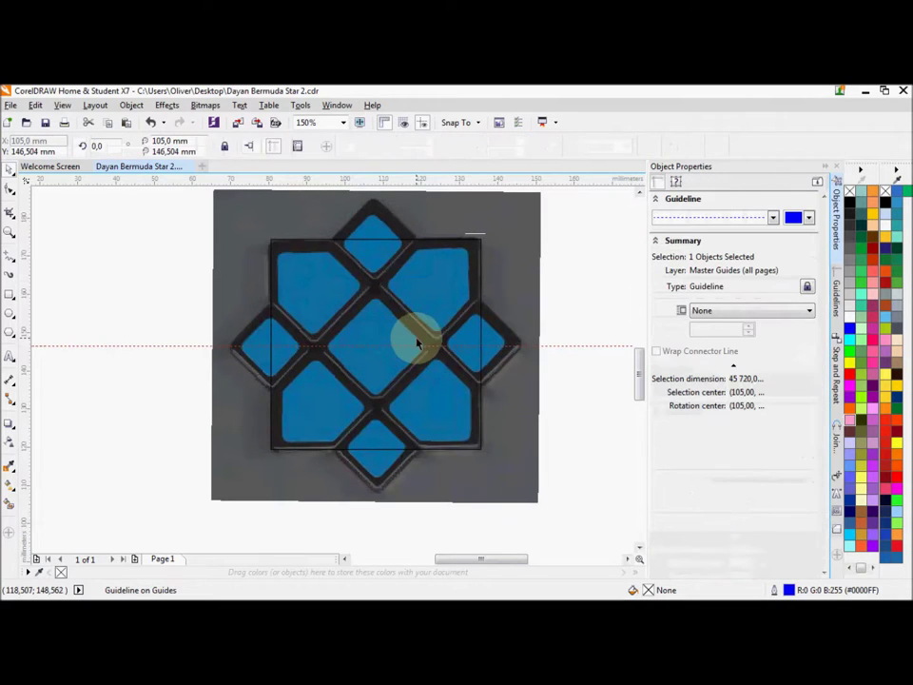
Step: Add a vertical centre guide and turn a square copy 45° into a 77.782 mm diamond
left_click_drag(28, 319, 376, 354)
left_click(273, 307)
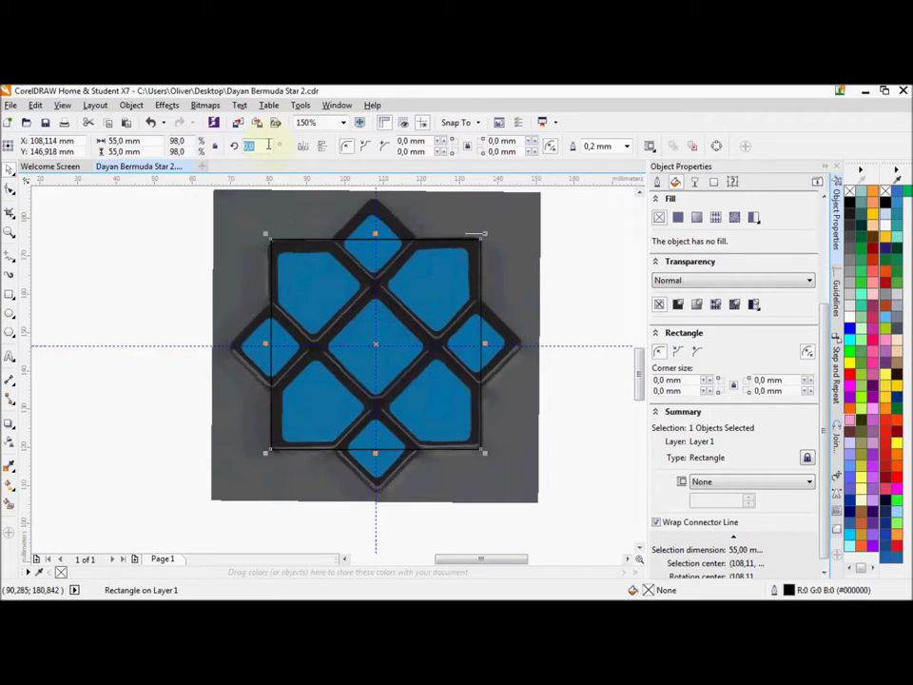
key("Return")
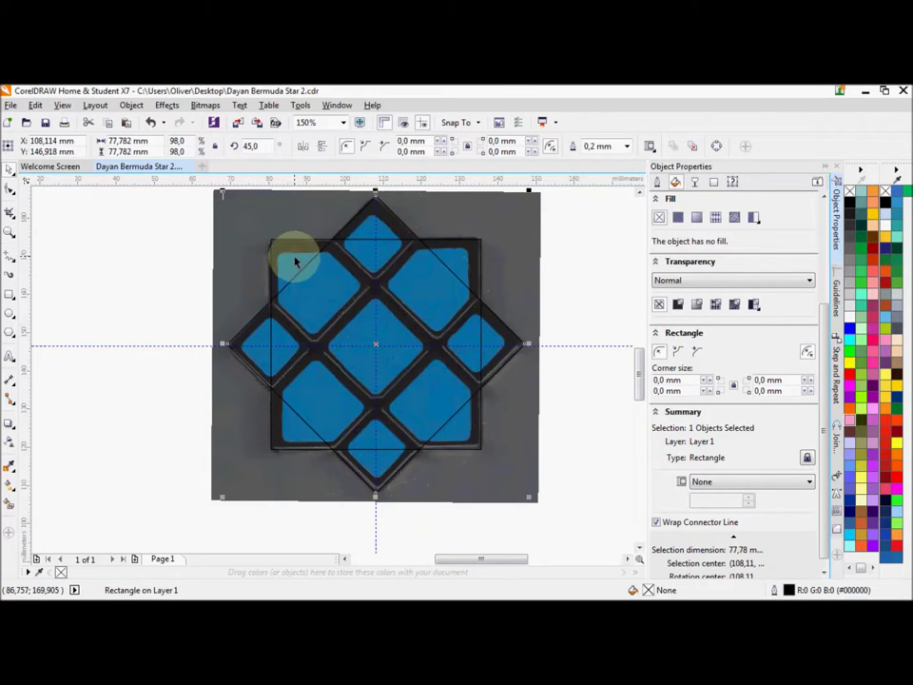
scroll(295, 260, "up", 1)
scroll(293, 260, "down", 1)
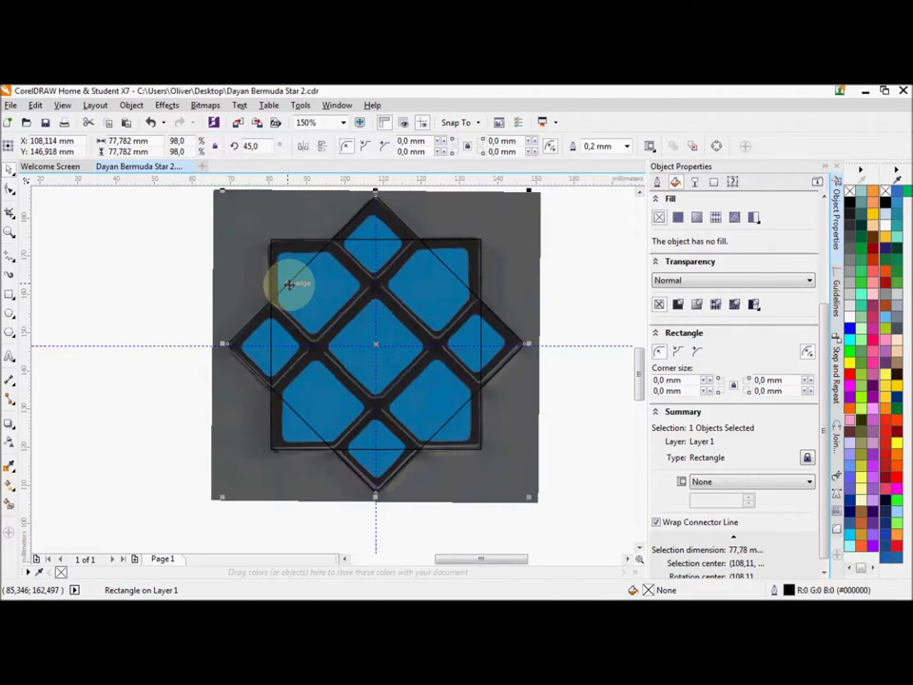
left_click(151, 289)
Step: Scale the upright square down to 51 × 51 mm
left_click(290, 262)
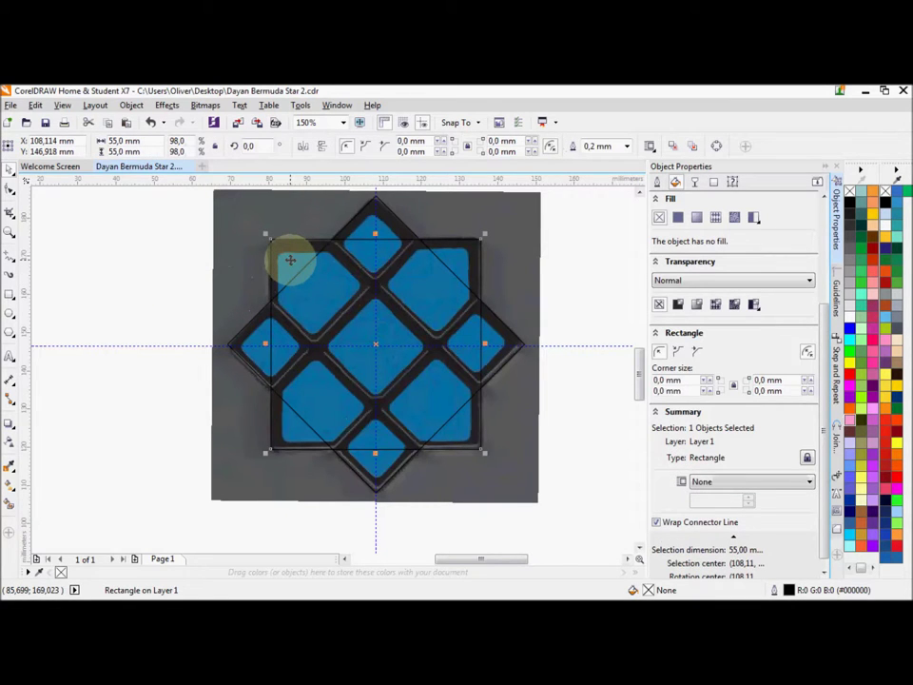
scroll(290, 260, "up", 1)
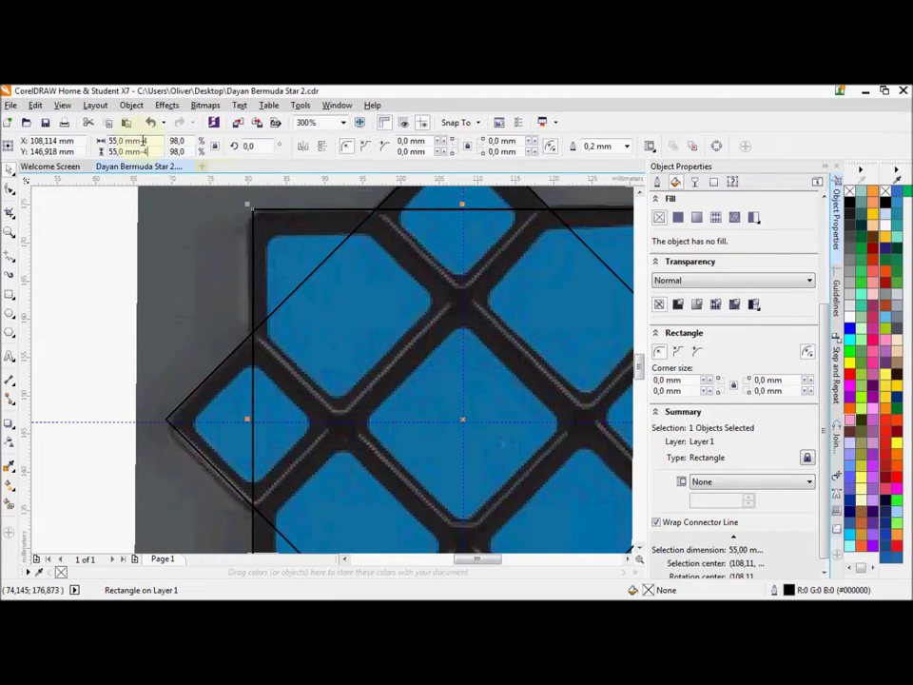
type("51")
key("Return")
scroll(195, 196, "down", 2)
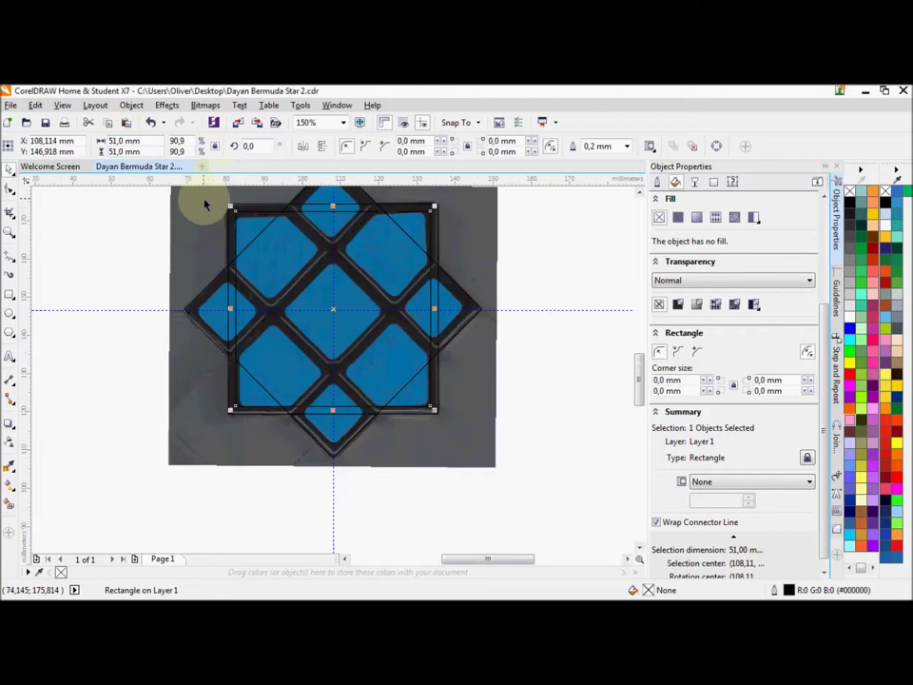
scroll(300, 361, "up", 2)
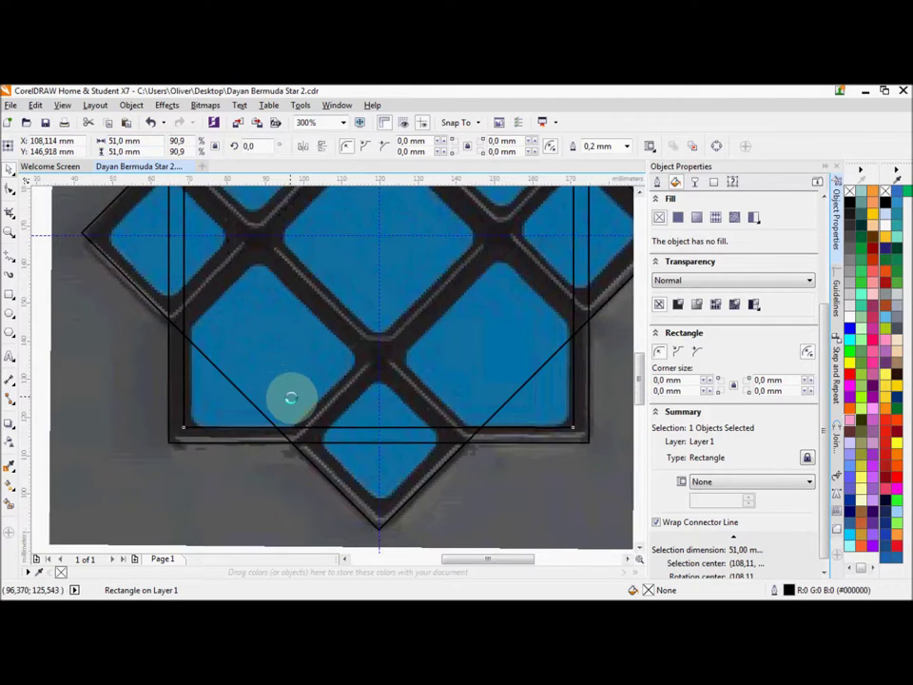
scroll(290, 397, "down", 2)
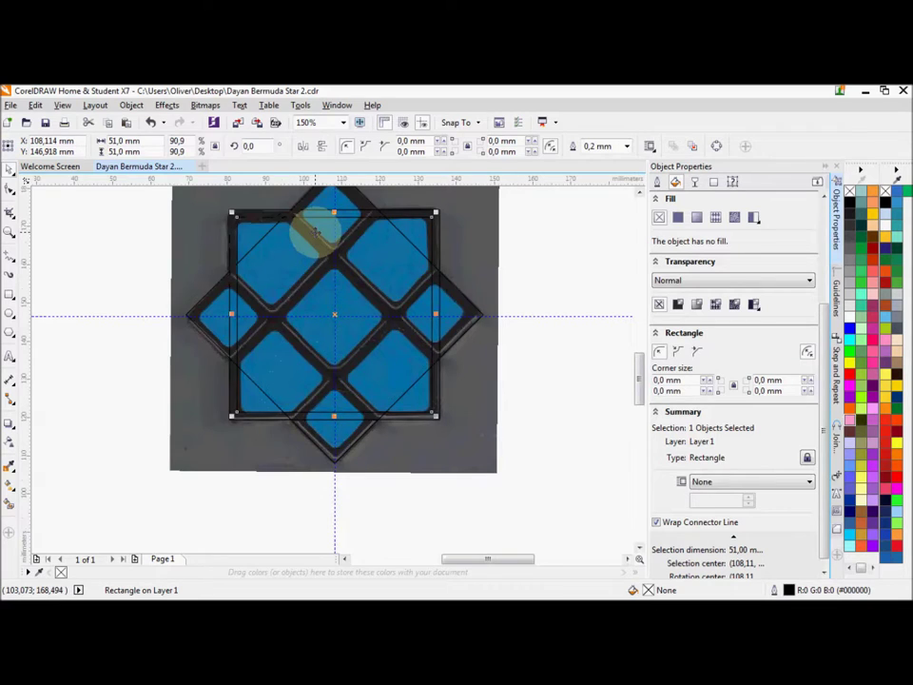
scroll(316, 230, "up", 2)
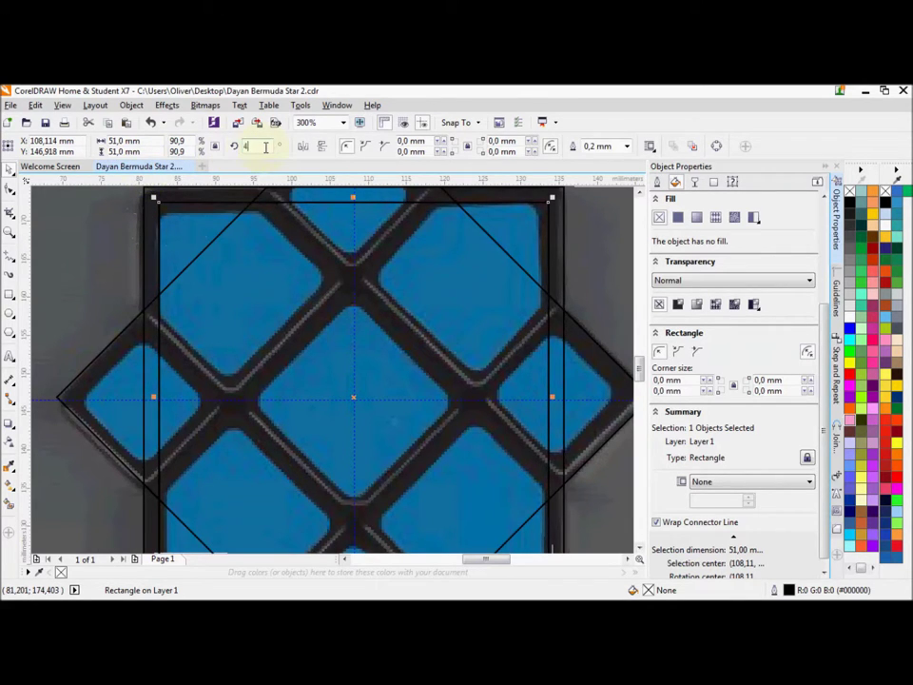
Step: Rotate the 51 mm square 45° into a 72.125 mm diamond, then deselect
key("Return")
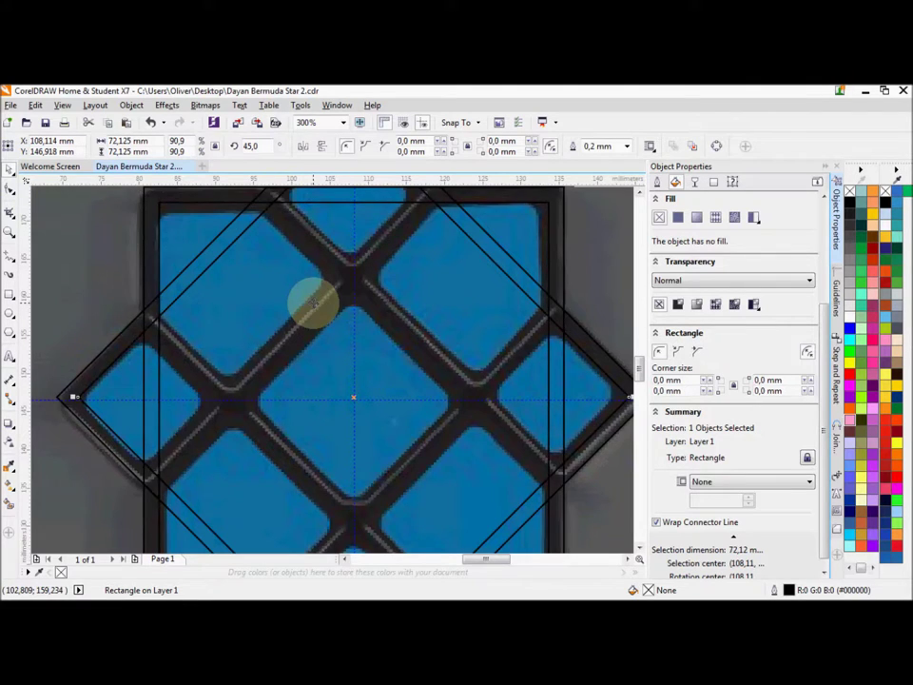
scroll(314, 303, "down", 1)
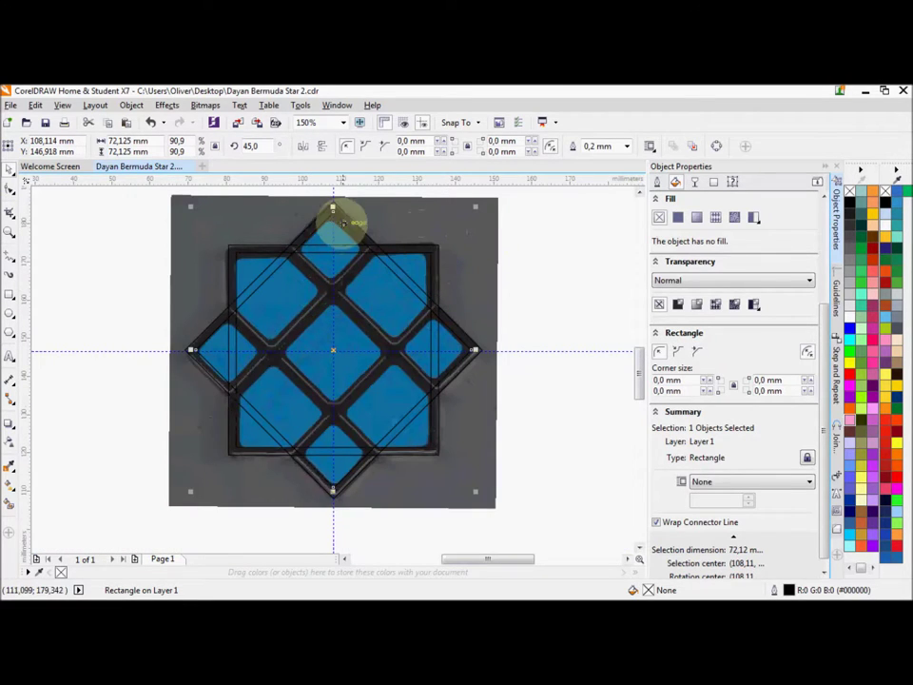
left_click(86, 293)
scroll(244, 272, "up", 1)
left_click(212, 255)
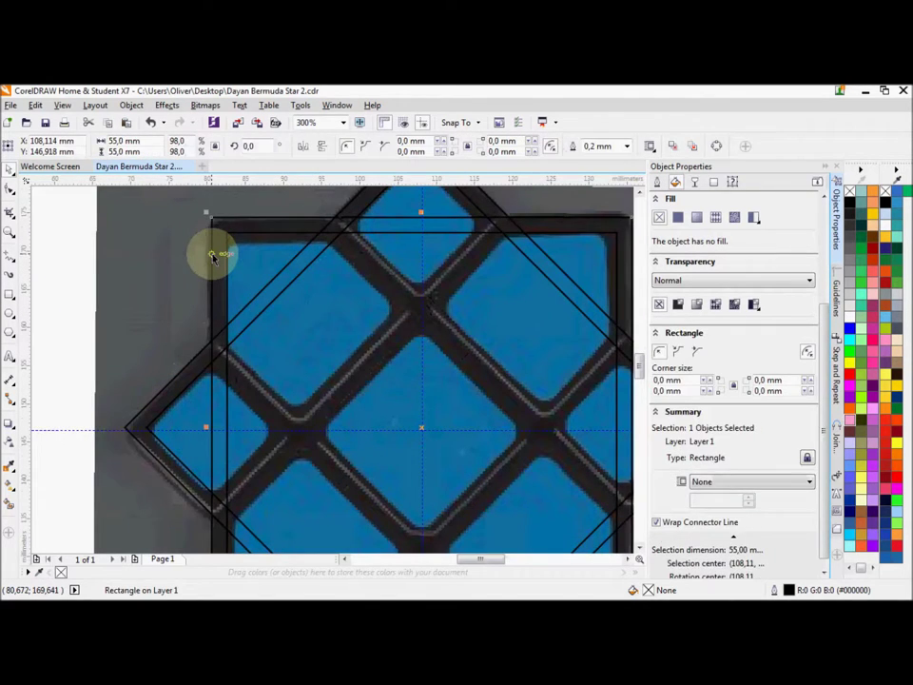
left_click(190, 286)
left_click(215, 345)
left_click(137, 354)
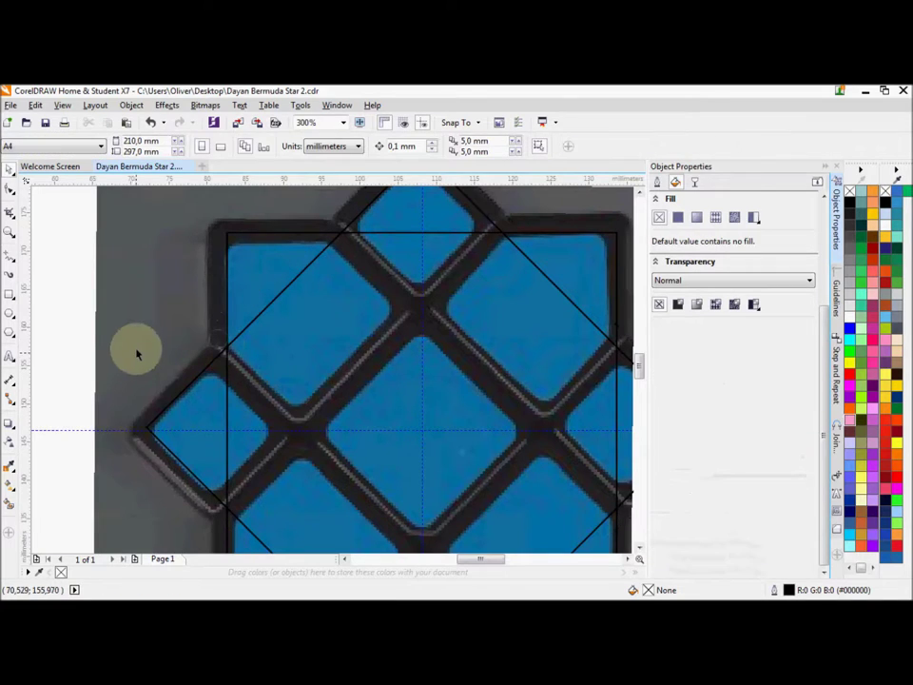
scroll(132, 310, "down", 2)
Step: Weld the diamond and upright square into a 16-node star with a yellow outline
scroll(180, 357, "up", 1)
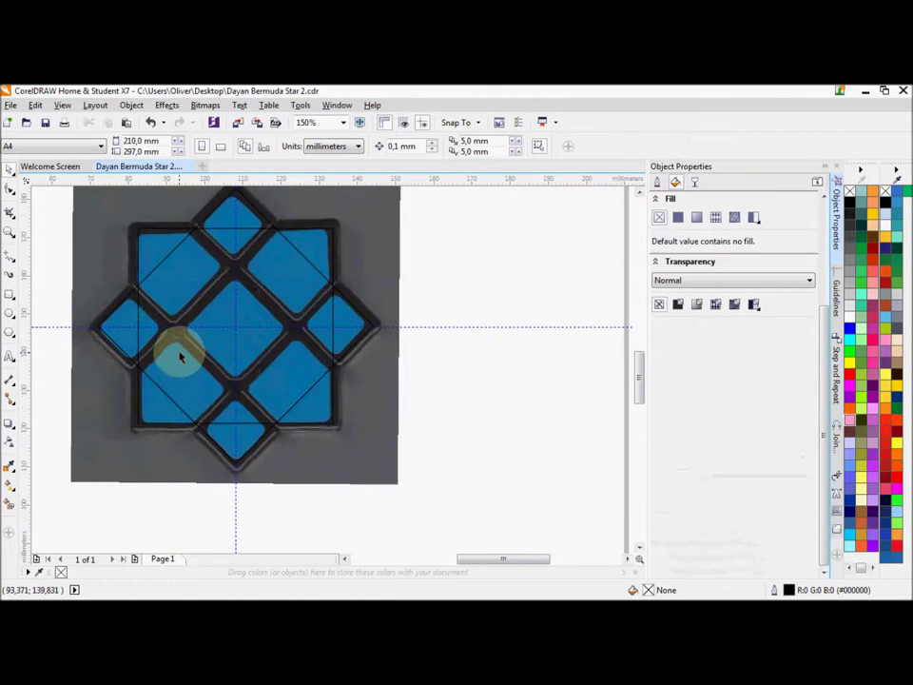
left_click(139, 299)
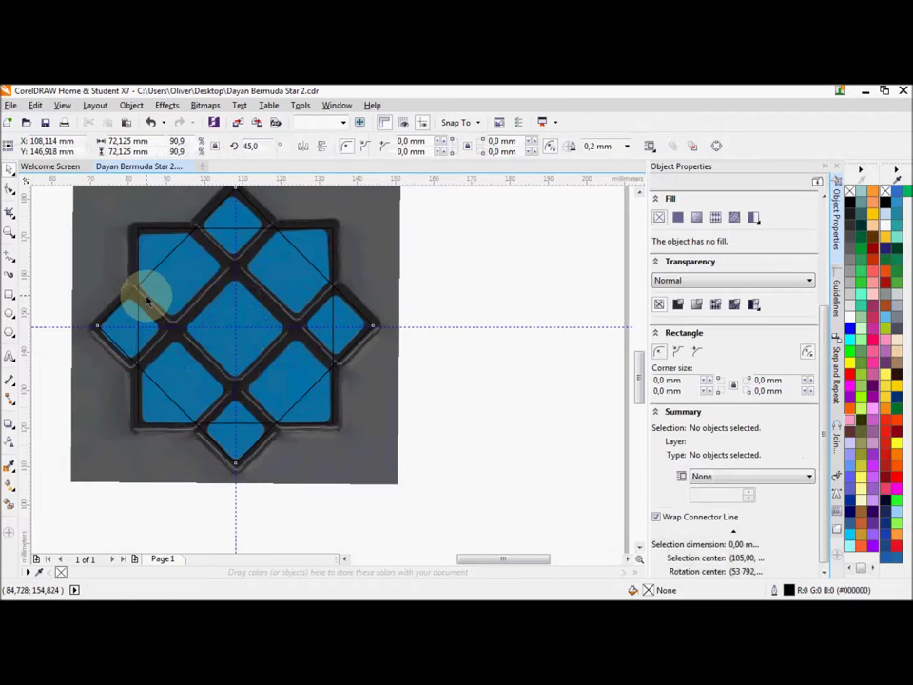
scroll(157, 258, "up", 1)
left_click(139, 241, "shift")
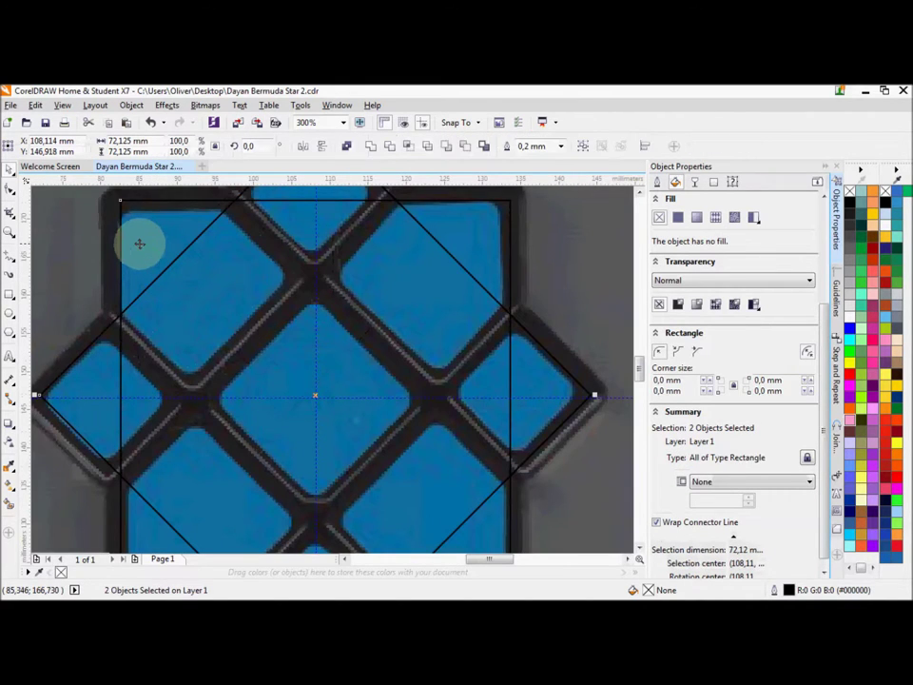
left_click(372, 147)
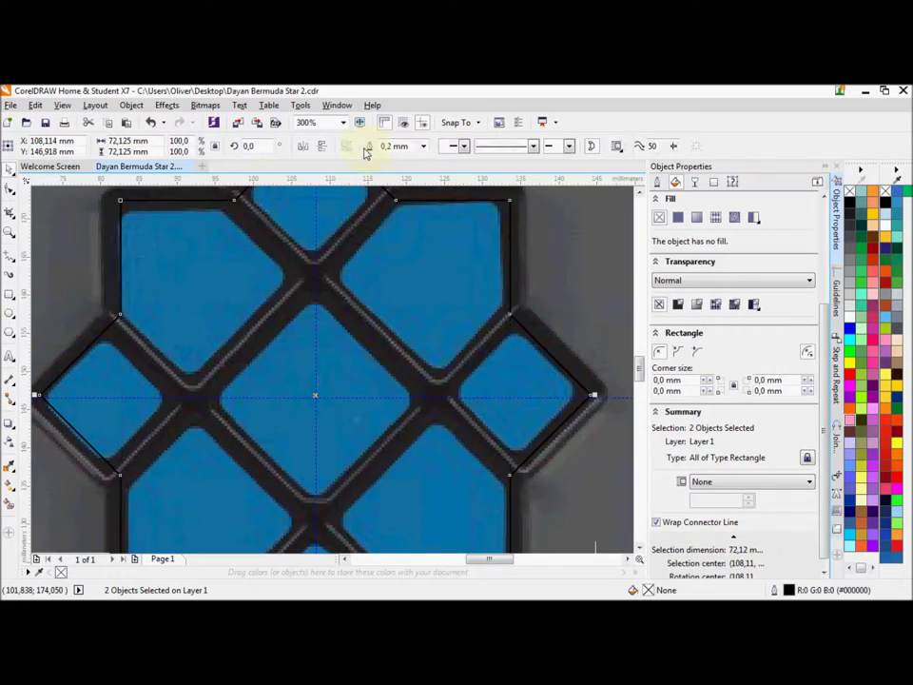
scroll(387, 314, "down", 1)
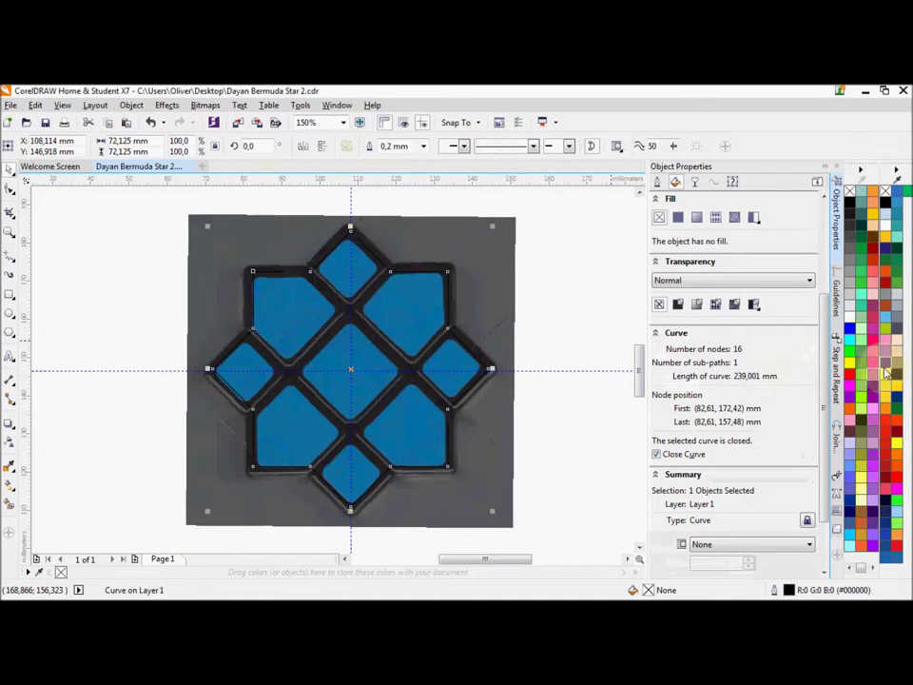
right_click(886, 257)
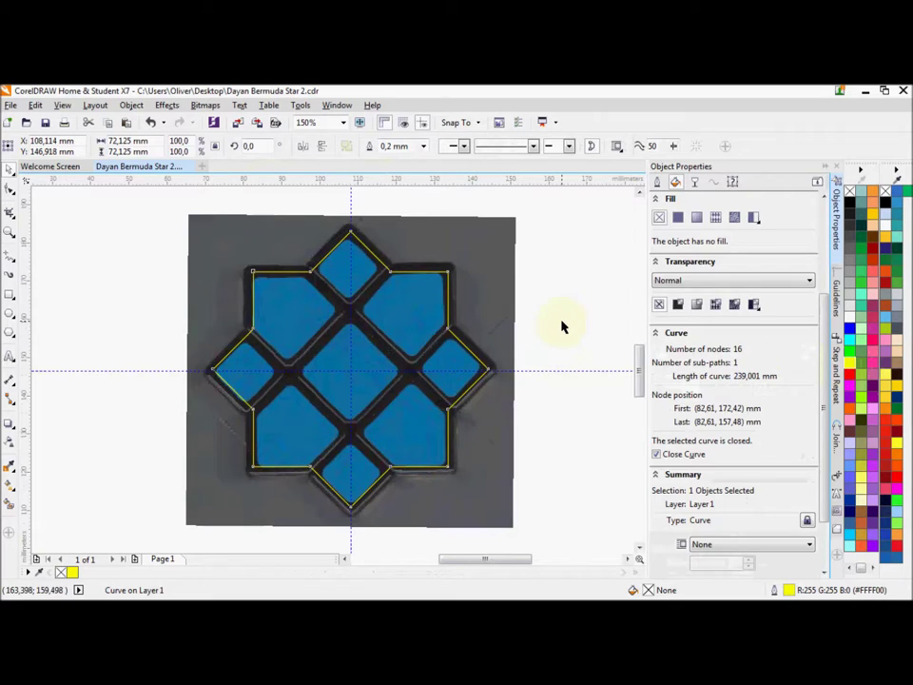
left_click(533, 321)
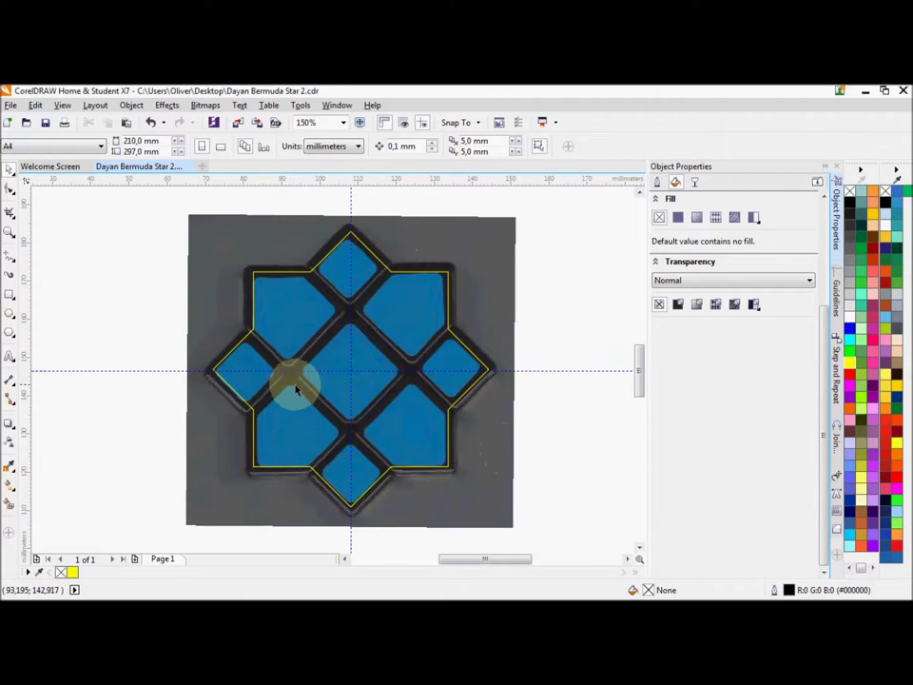
Step: Rotate the yellow star outline and the scan together by -45°
left_click(239, 278)
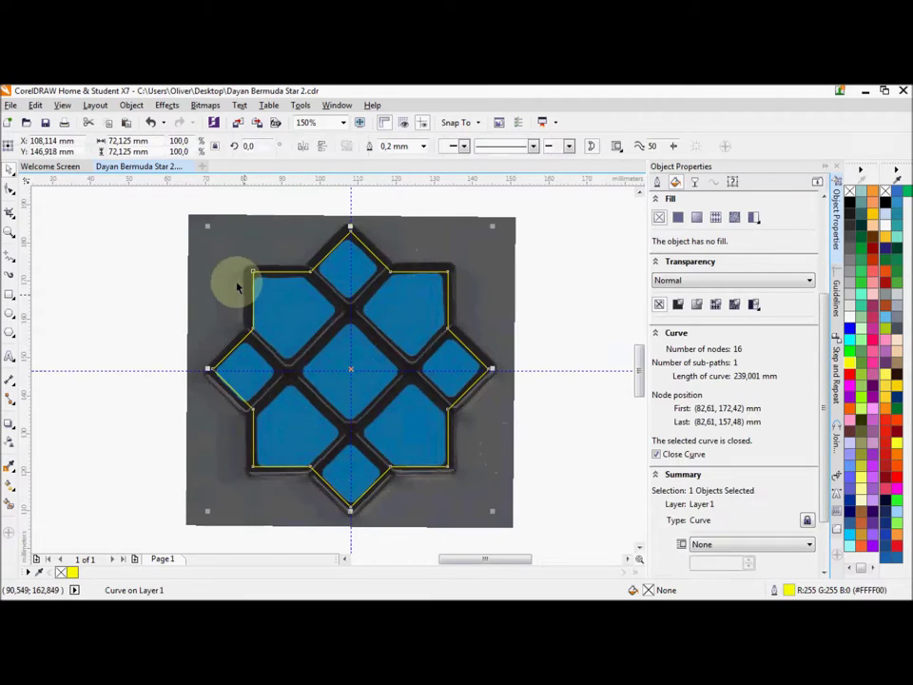
left_click(206, 259, "shift")
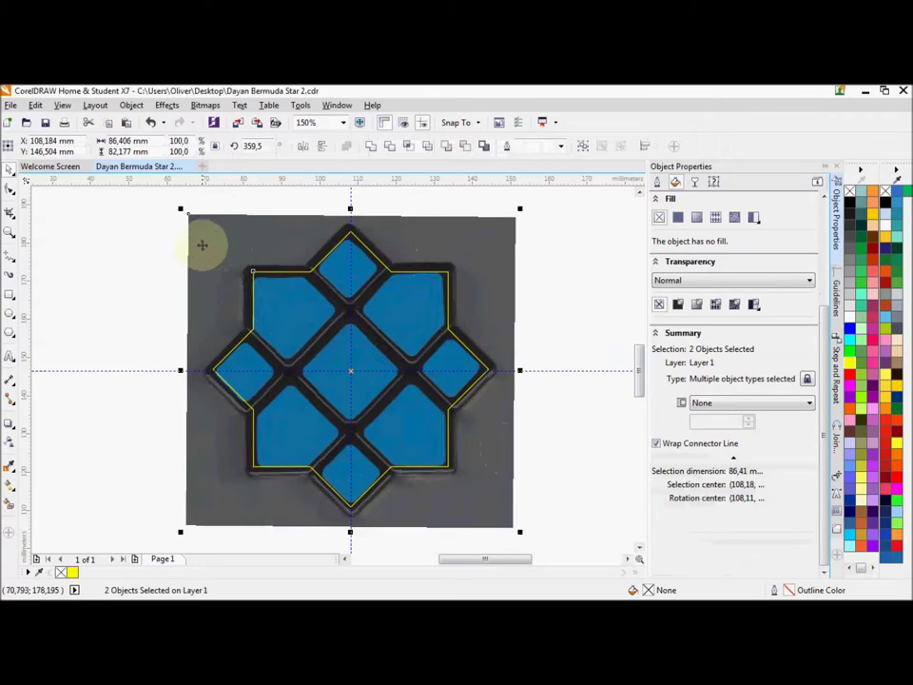
left_click(273, 148)
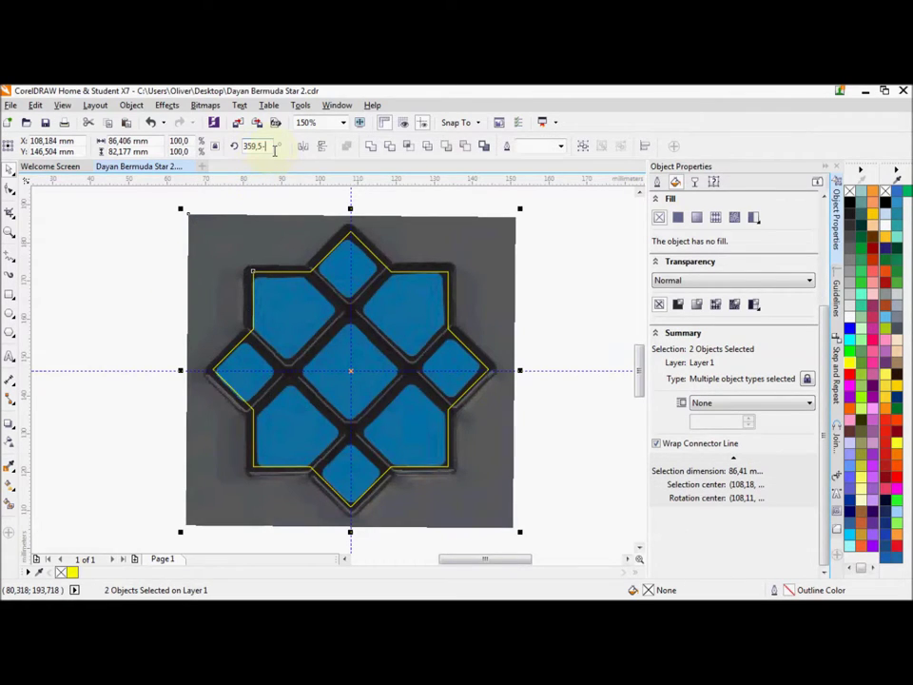
type("-45")
key("Return")
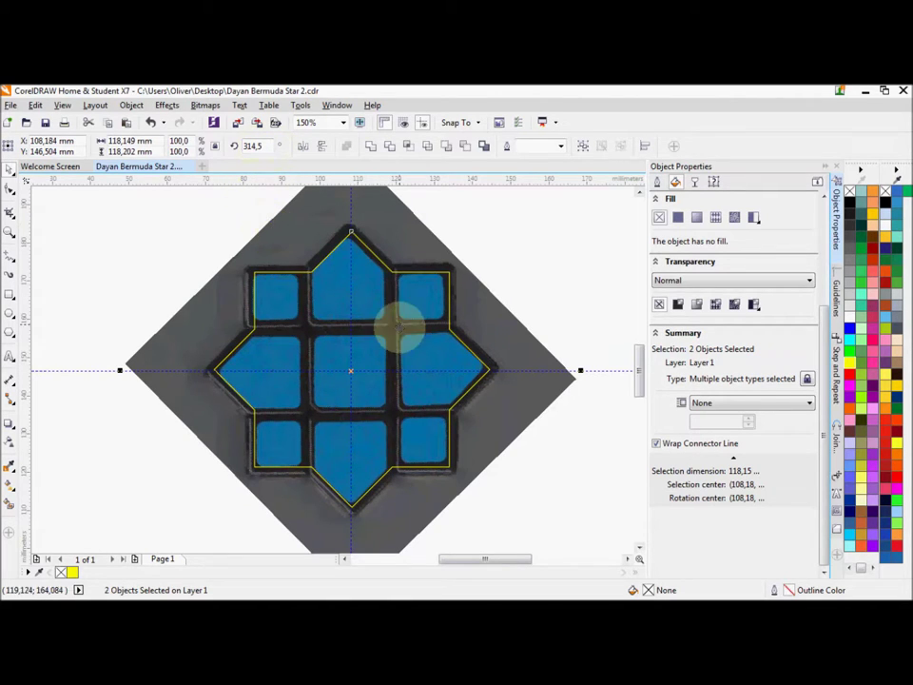
scroll(443, 348, "up", 2)
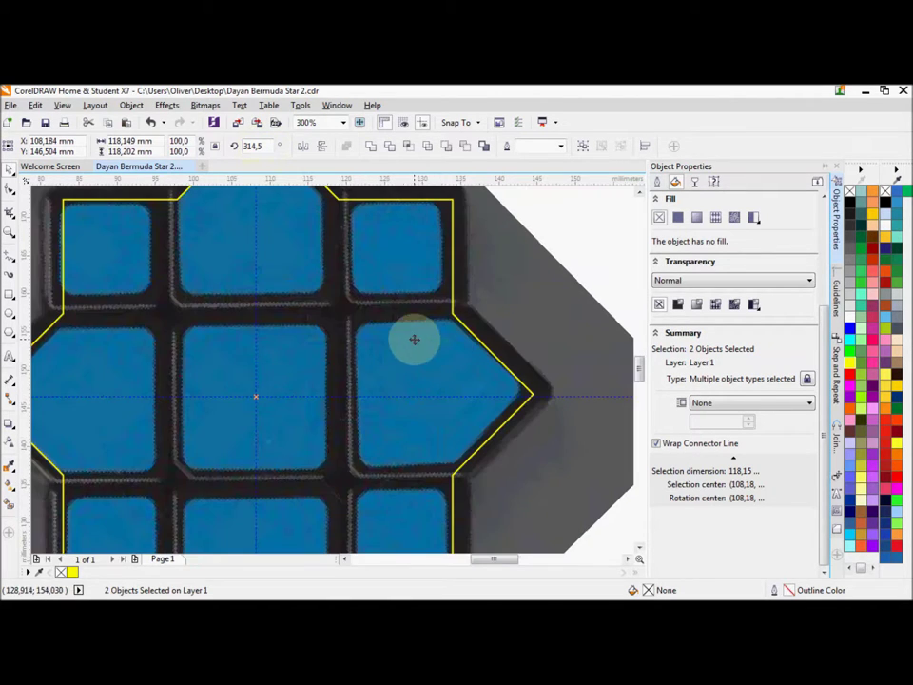
Step: Draw a 70.8 × 3.5 mm bar across the star, pivoting on its centre
left_click(13, 294)
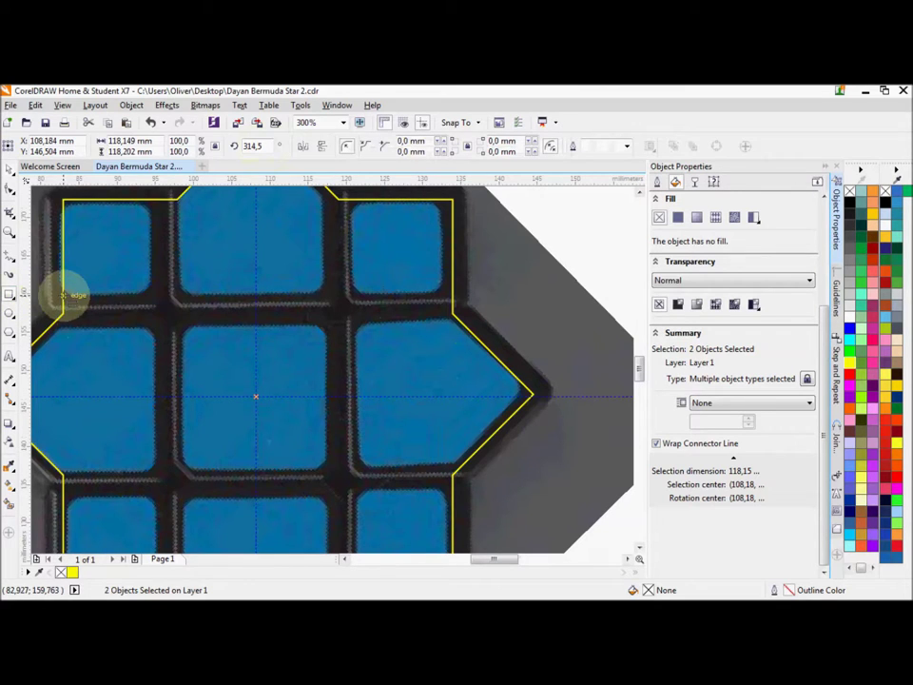
left_click_drag(63, 296, 458, 321)
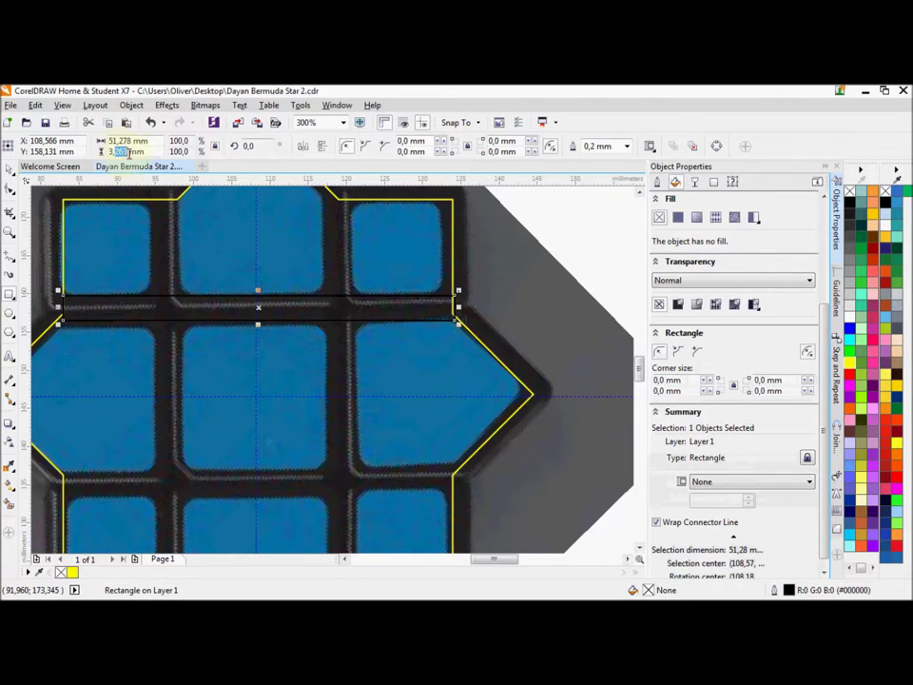
left_click_drag(127, 153, 185, 233)
key("Return")
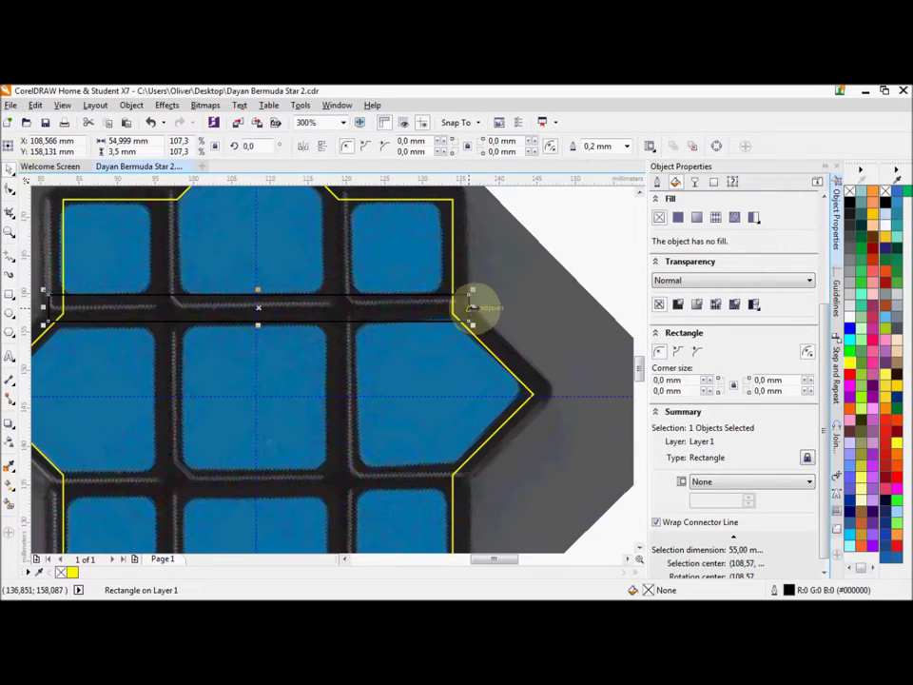
left_click_drag(473, 306, 538, 305)
mouse_move(45, 304)
left_mouse_down()
mouse_move(17, 301)
mouse_move(47, 305)
left_mouse_up()
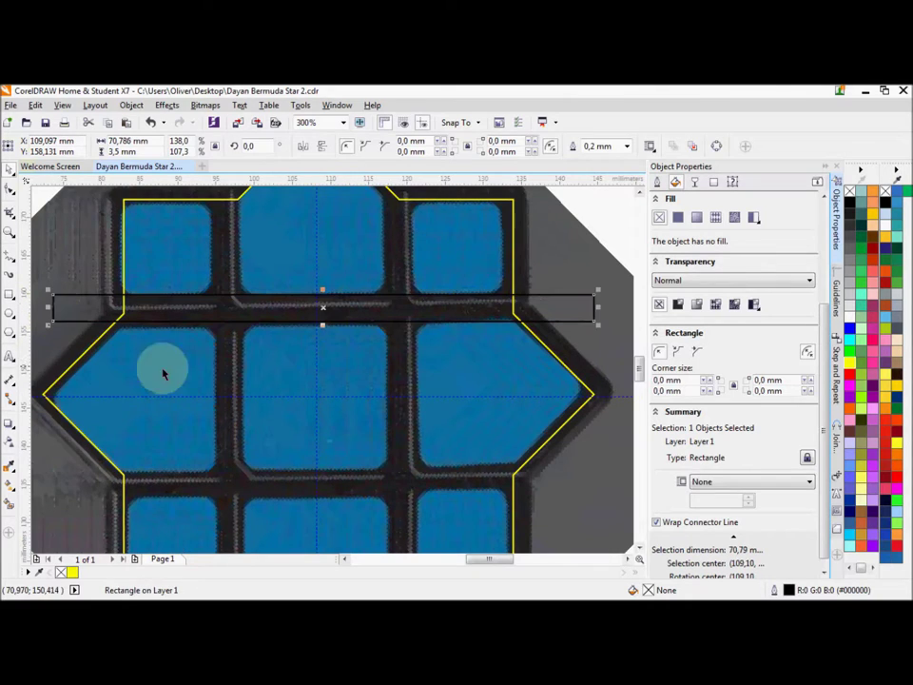
left_click(324, 307)
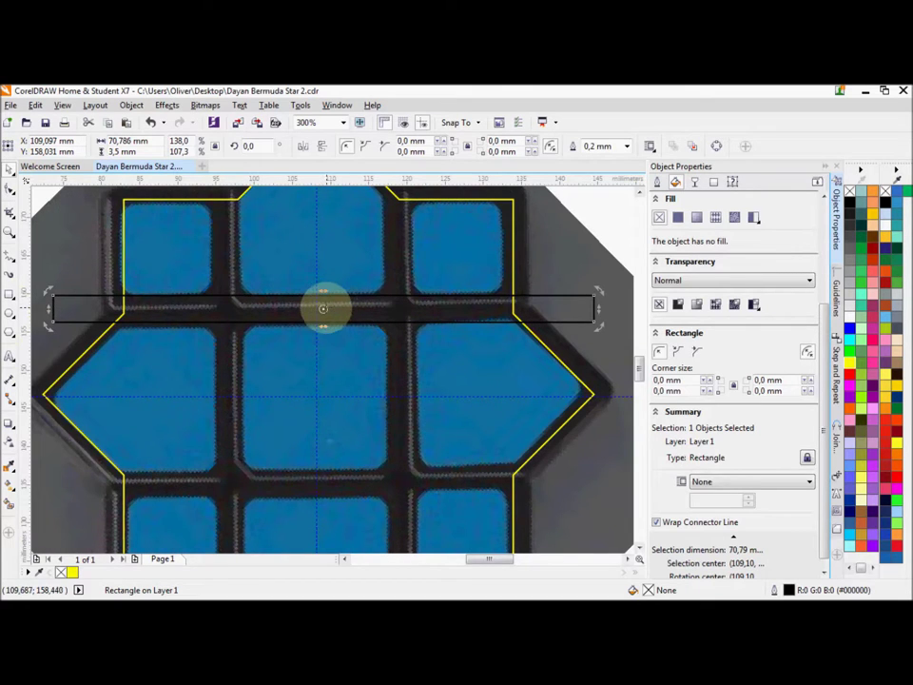
mouse_move(324, 308)
left_mouse_down()
mouse_move(312, 391)
mouse_move(327, 309)
left_mouse_up()
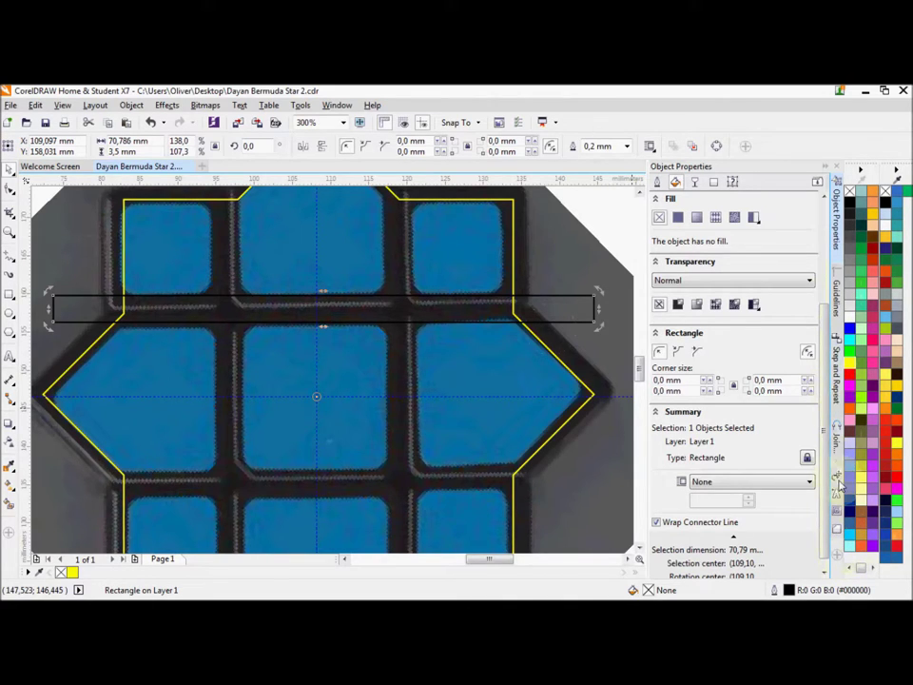
Step: Add three copies of the bar rotated in 90° steps with the Rotate transformation, then deselect
key("alt+F8")
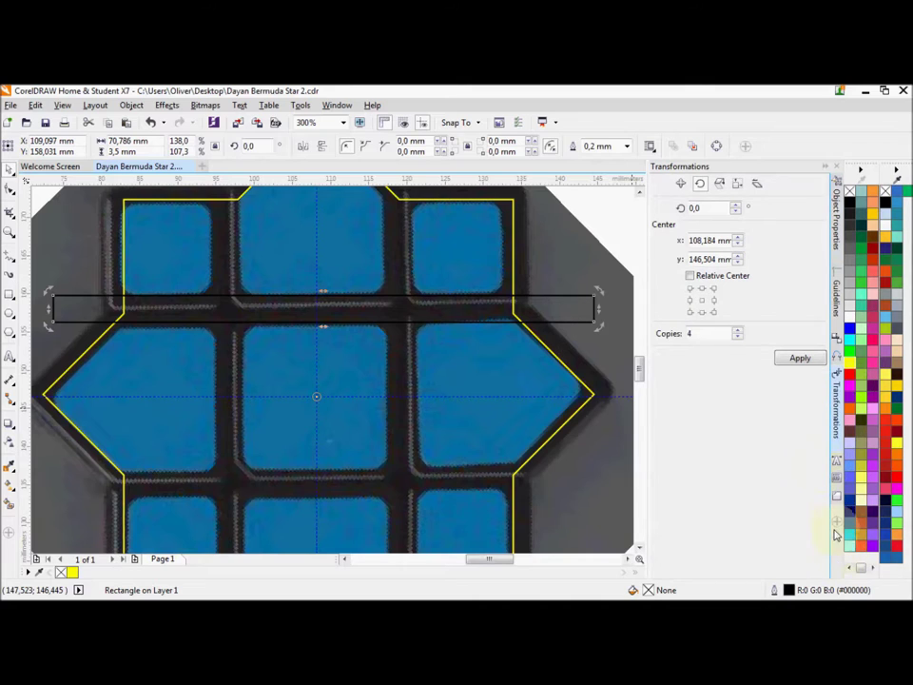
right_click(805, 474)
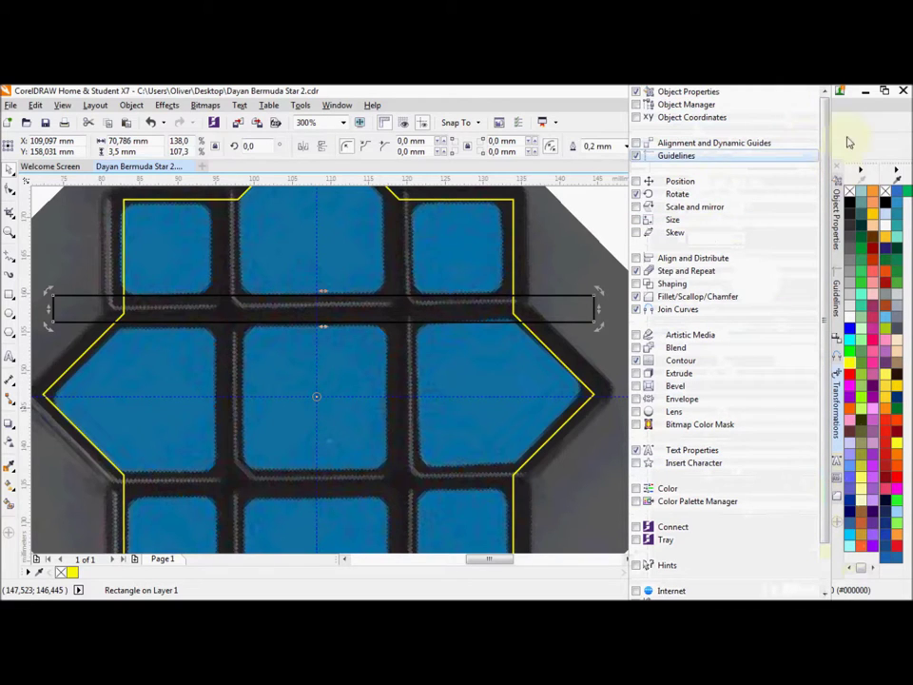
left_click(830, 555)
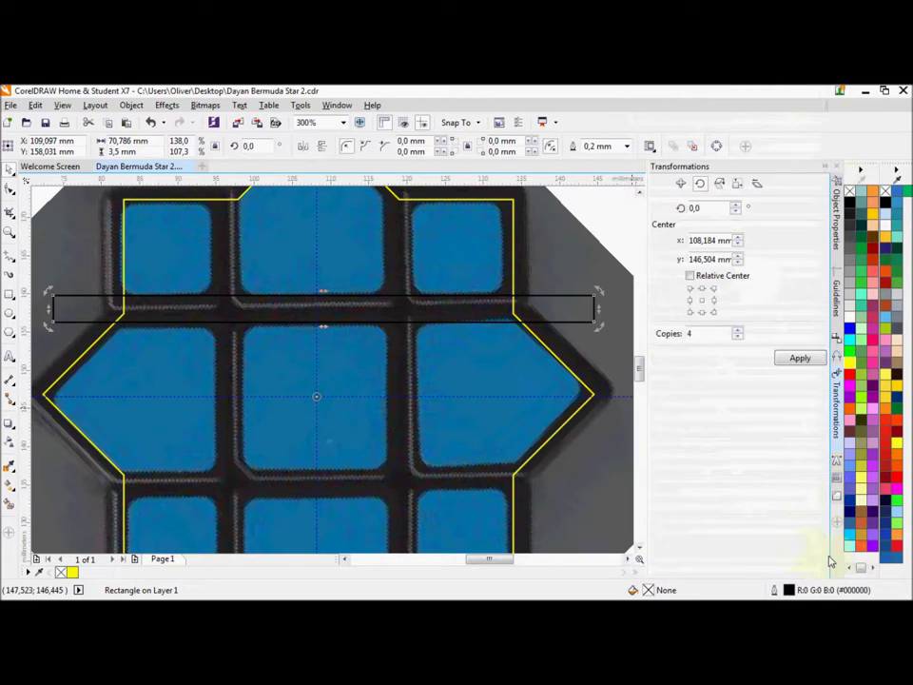
double_click(695, 208)
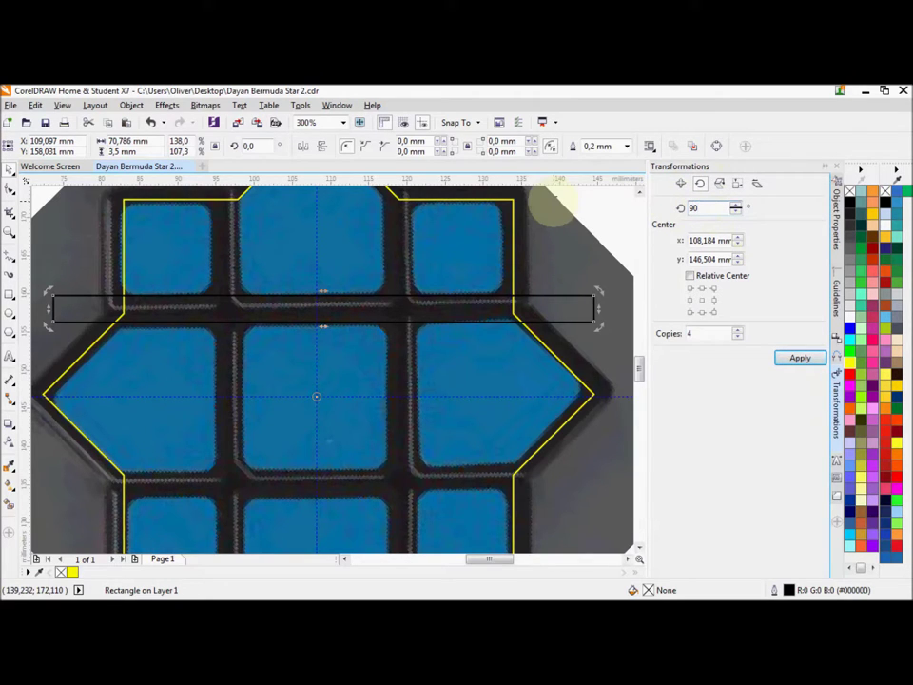
left_click(798, 358)
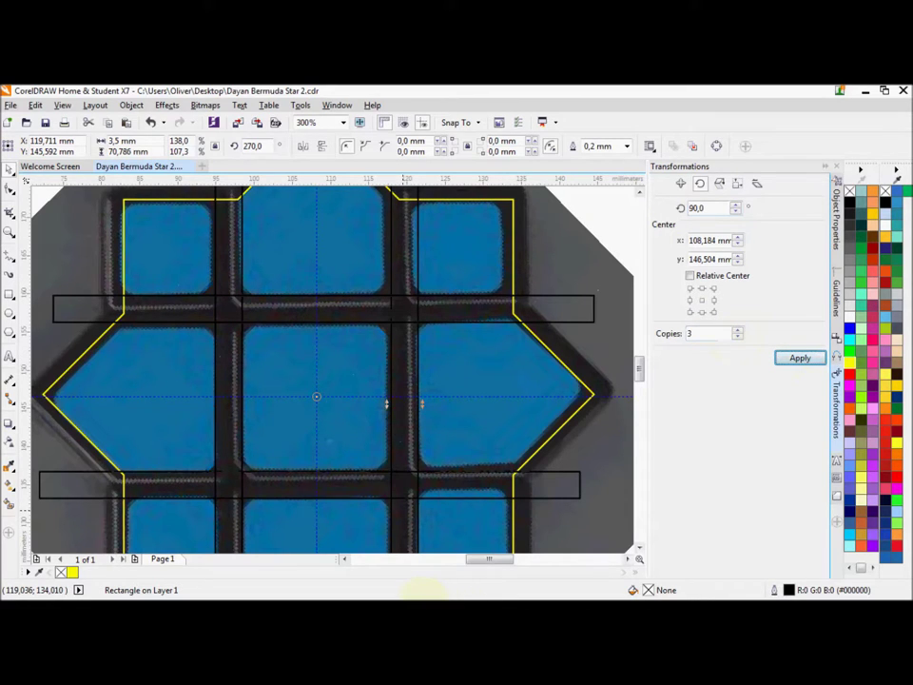
scroll(483, 466, "down", 3)
left_click(574, 325)
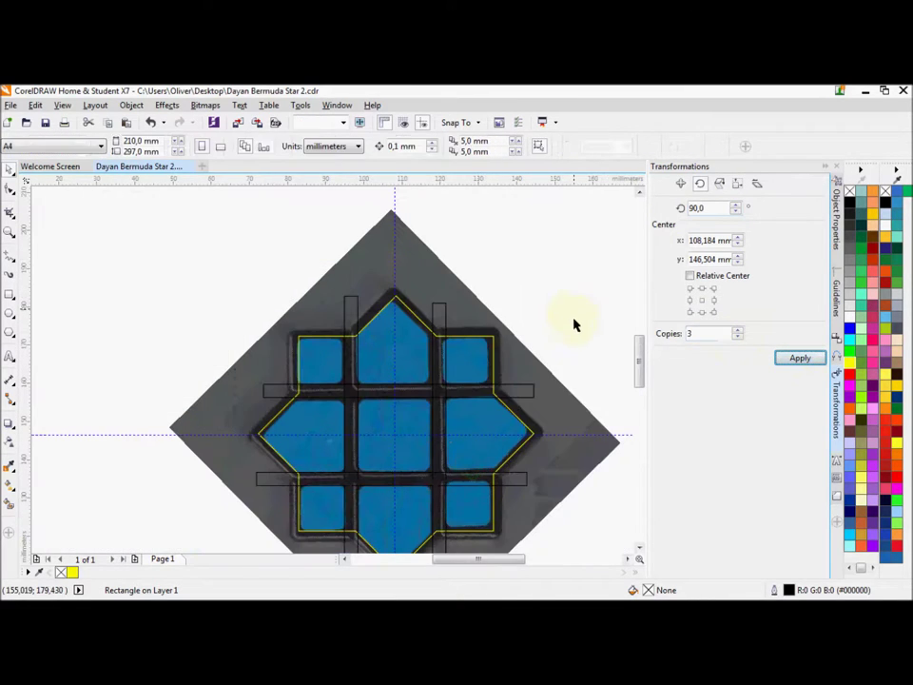
Step: Weld the four bars into one shape, then use it to split the star outline into tiles
left_click(514, 393)
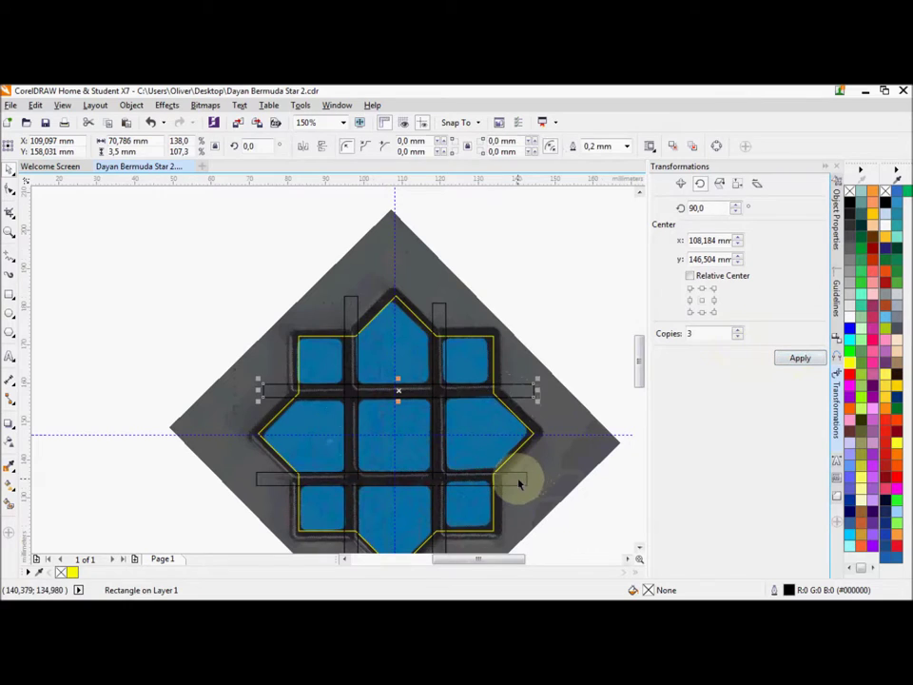
left_click(456, 321, "shift")
left_click(438, 318, "shift")
left_click(352, 315, "shift")
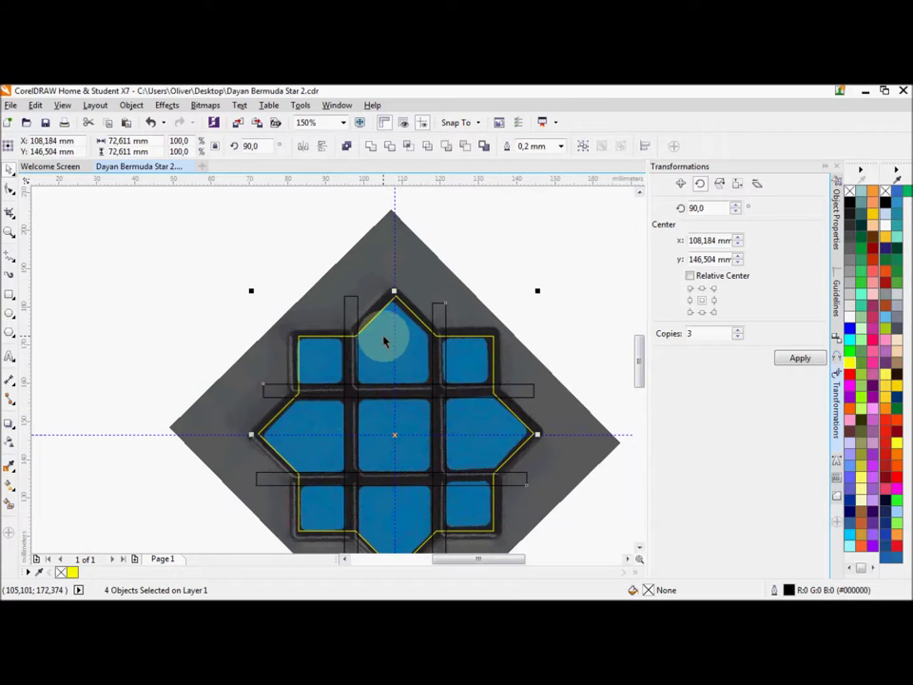
left_click(382, 145)
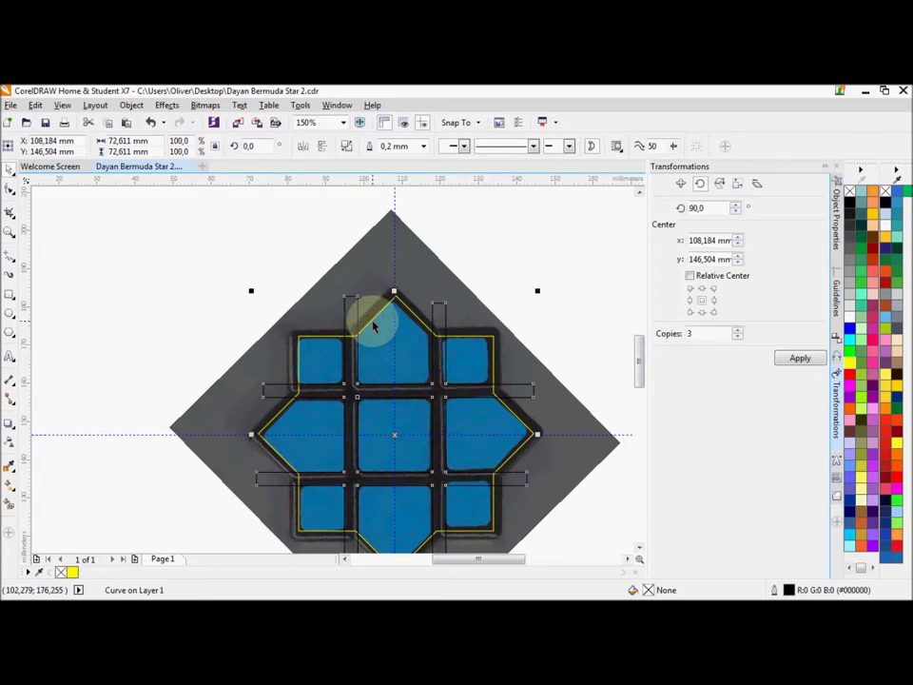
left_click(374, 335, "shift")
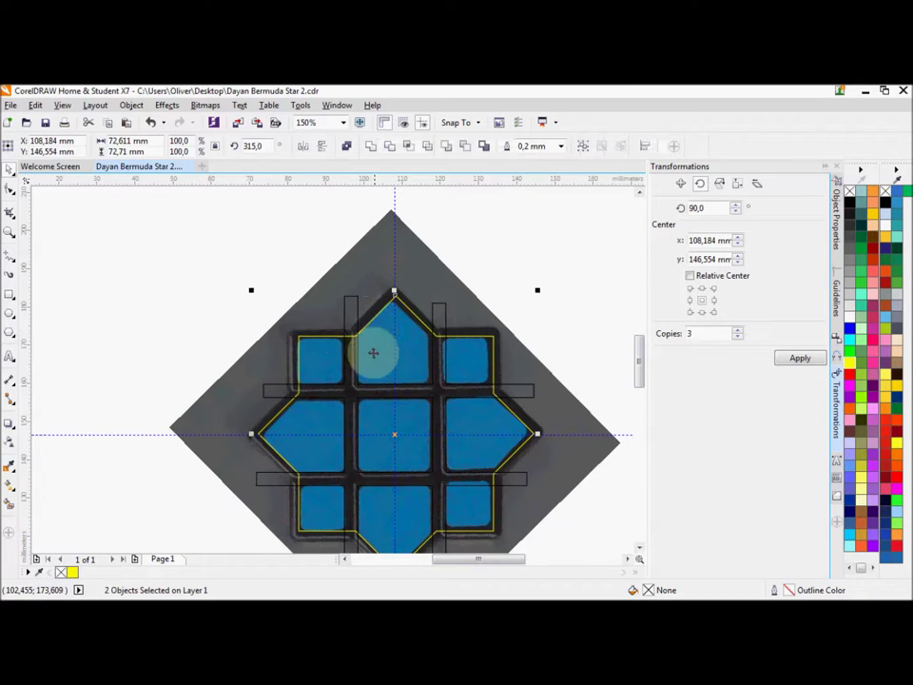
left_click(464, 147)
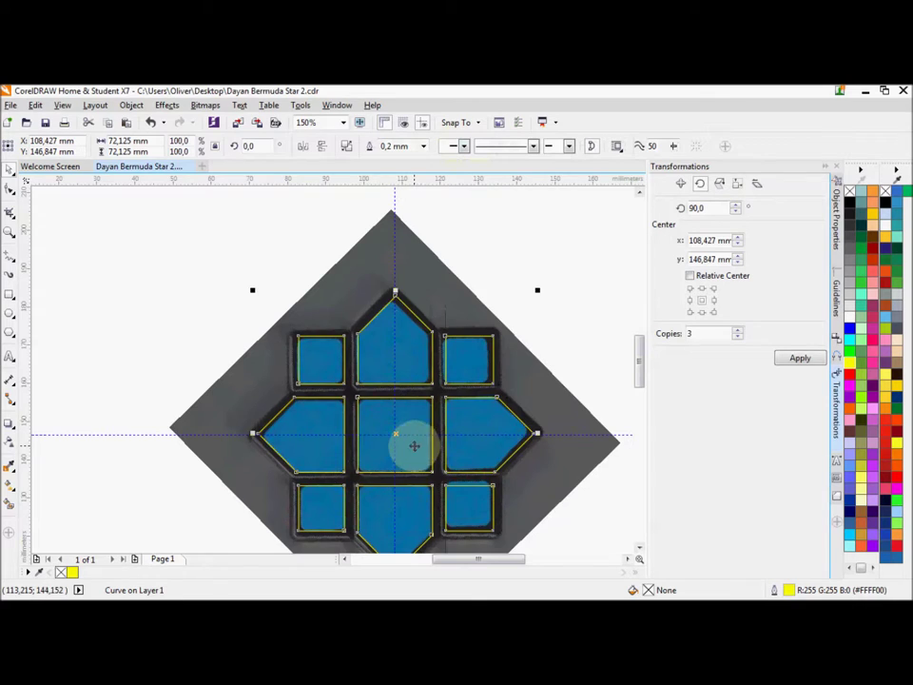
Step: Select the middle square's corner nodes and choose the Chamfer corner style
scroll(413, 447, "up", 1)
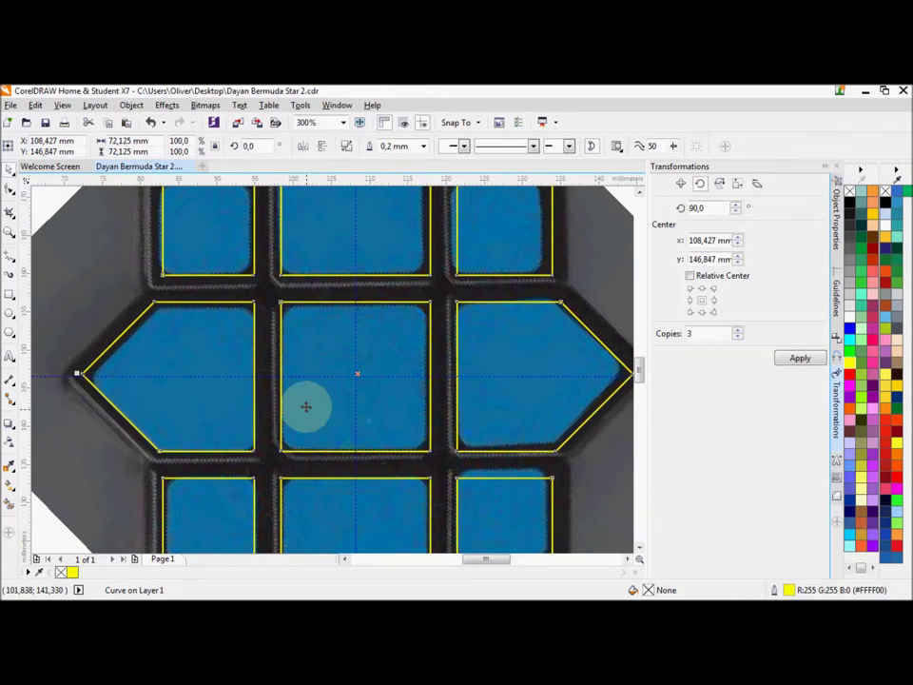
key("F10")
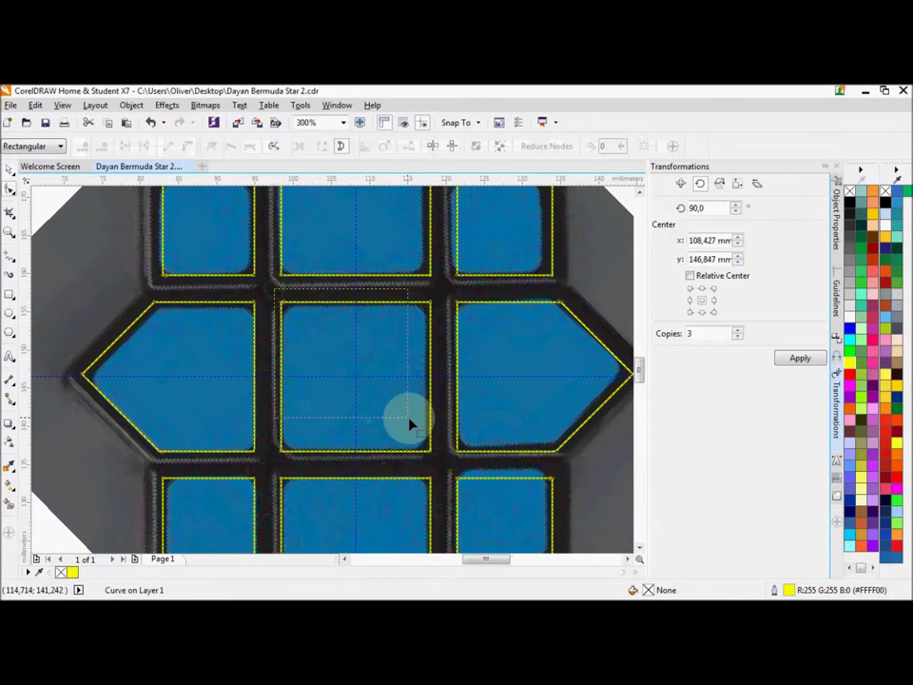
left_click(435, 462)
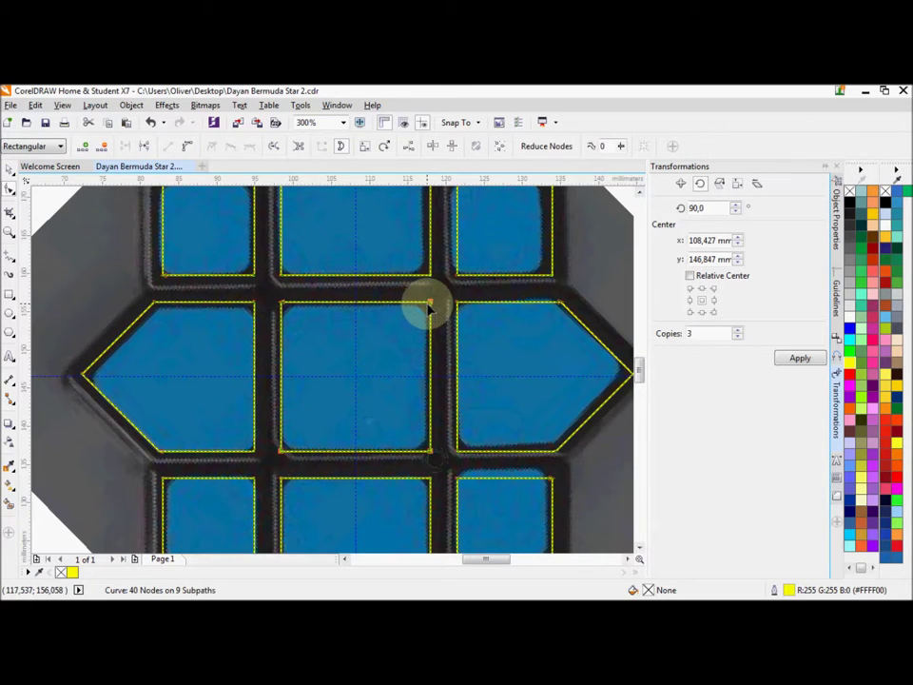
left_click(838, 495)
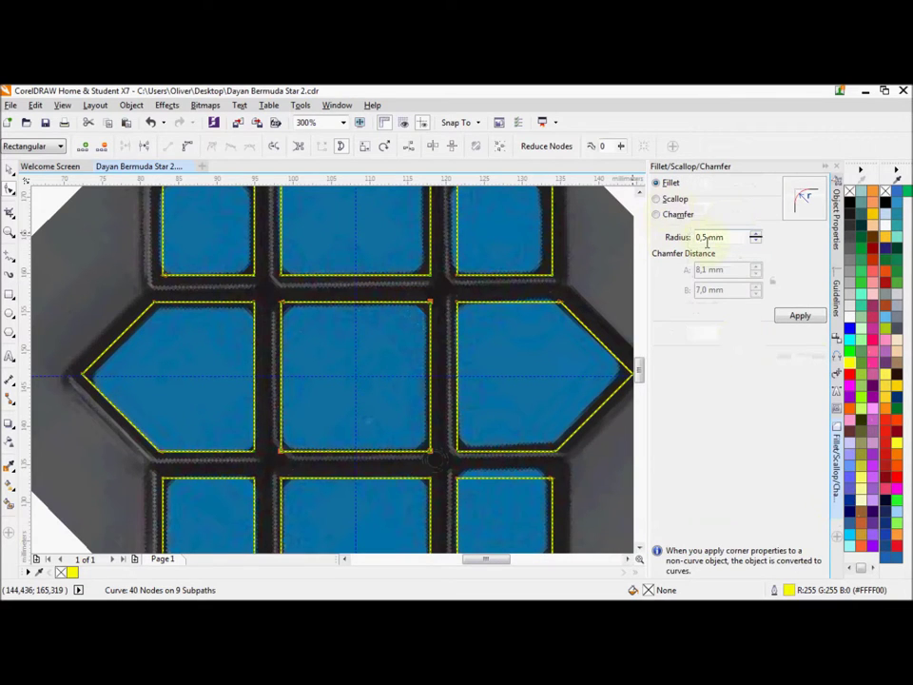
left_click(657, 198)
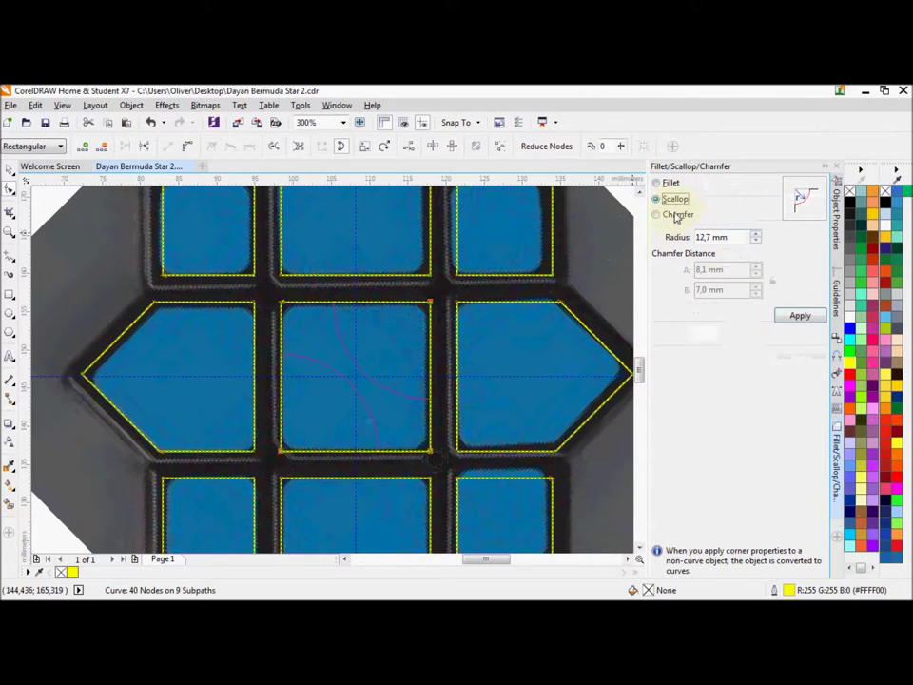
left_click(677, 215)
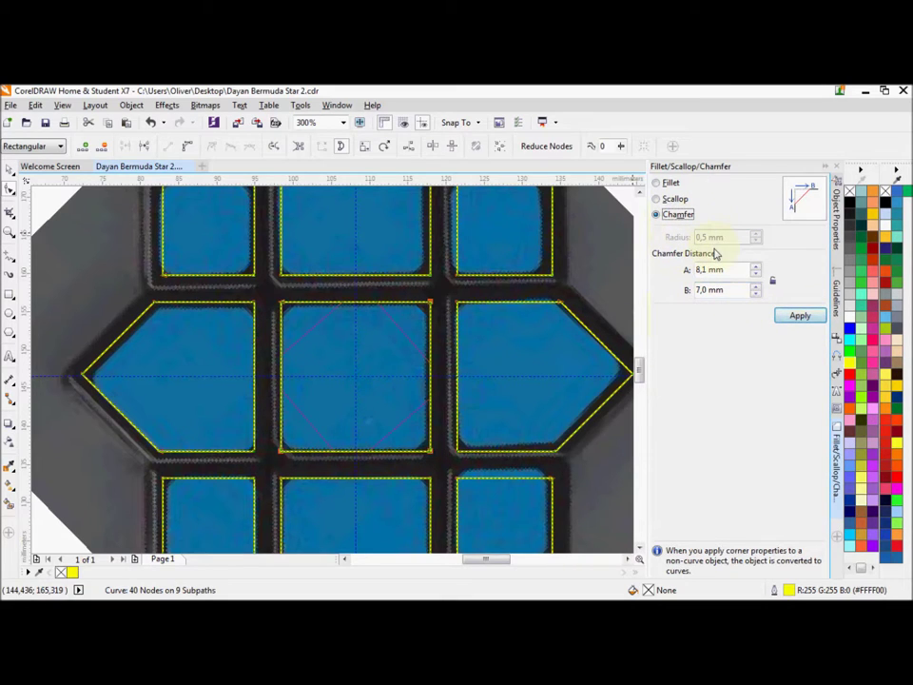
Step: Set both chamfer distances A and B to 2 mm and apply them to the middle square
left_click(759, 276)
left_click(758, 276)
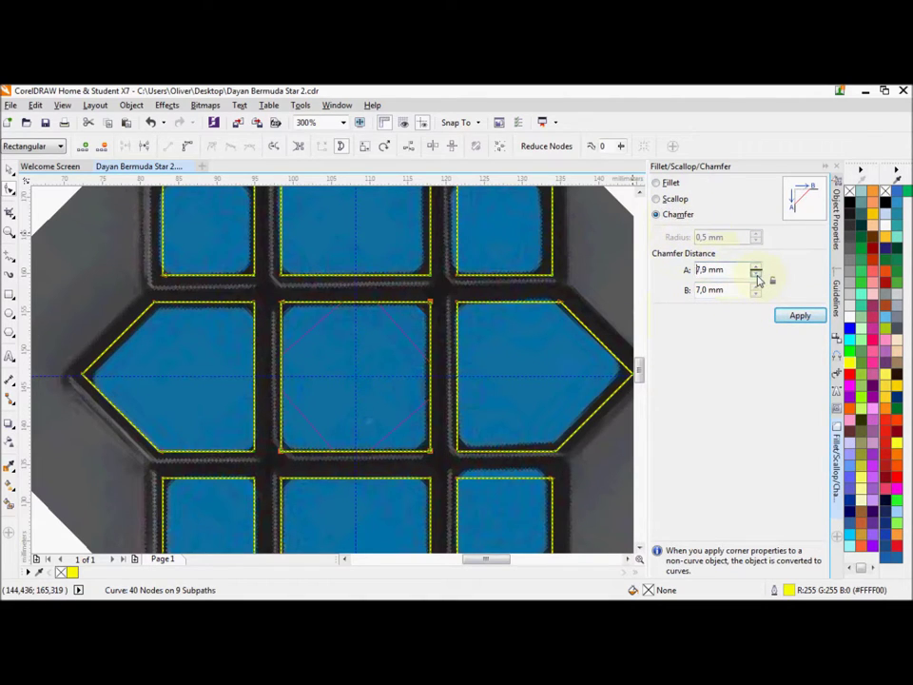
left_click(758, 276)
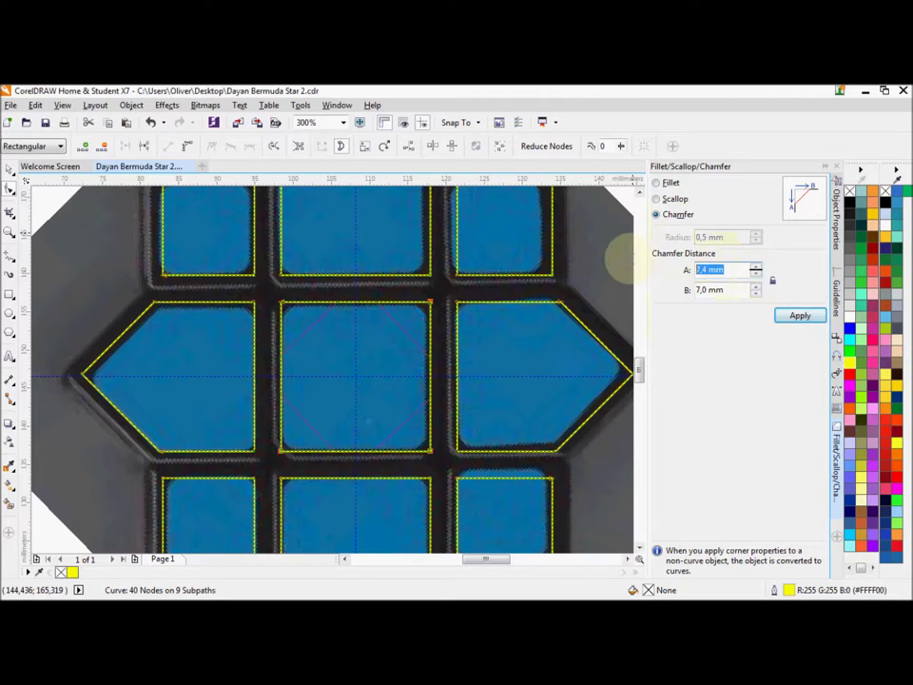
type("2")
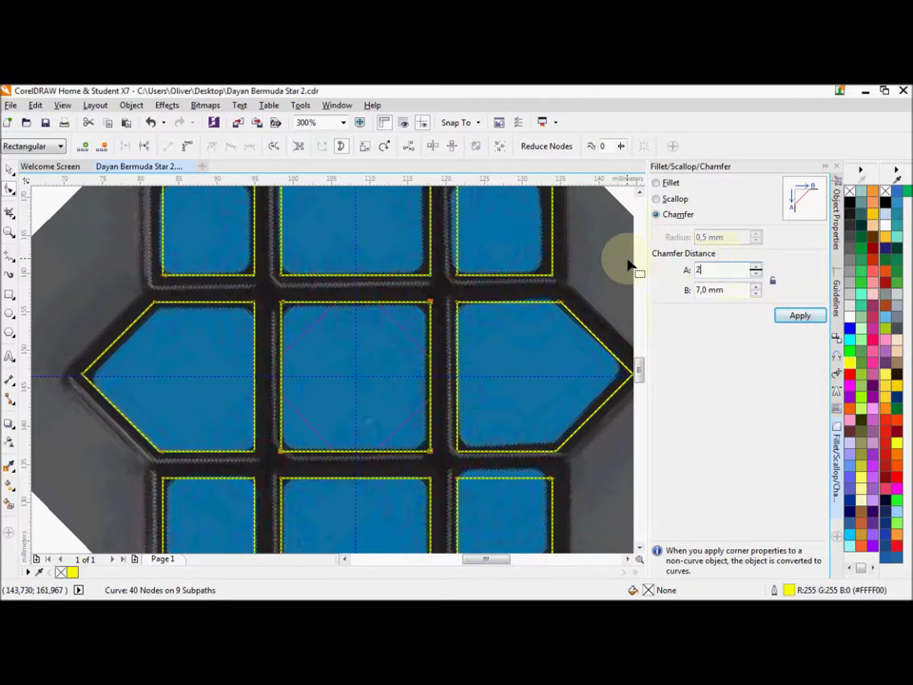
left_click(724, 289)
type("2")
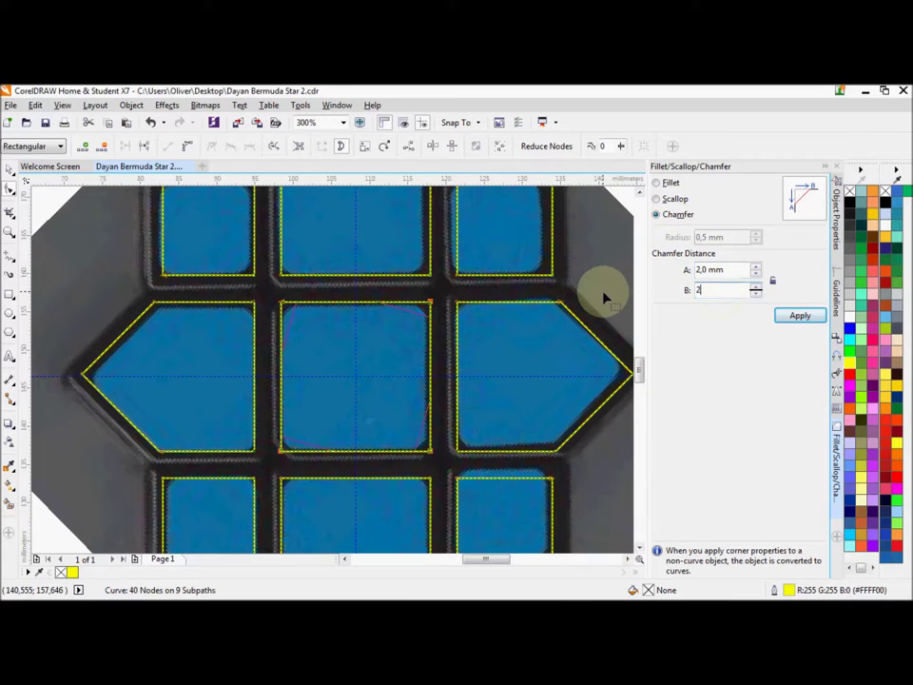
left_click(733, 270)
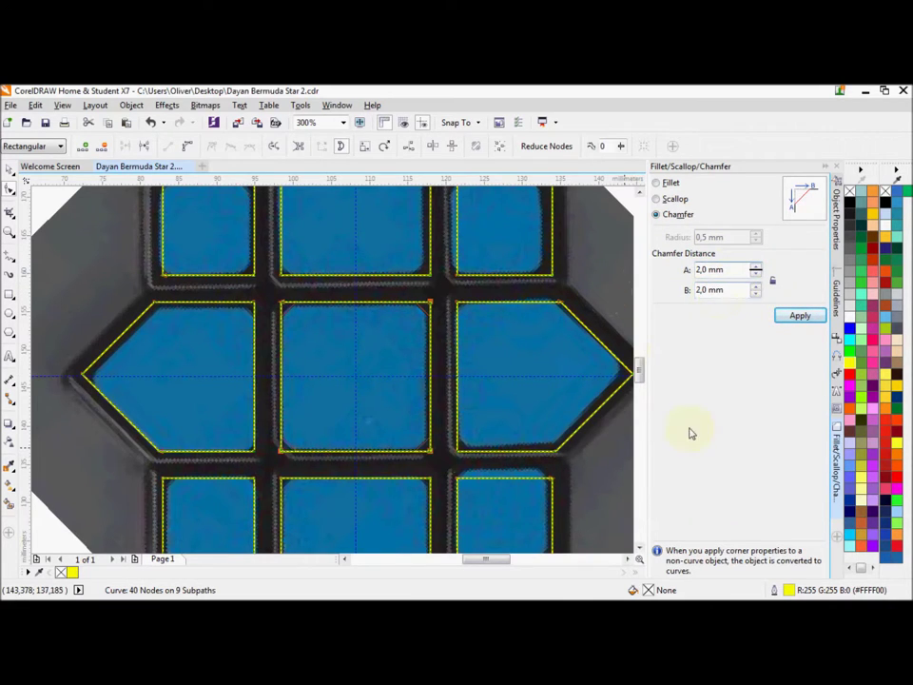
left_click(796, 317)
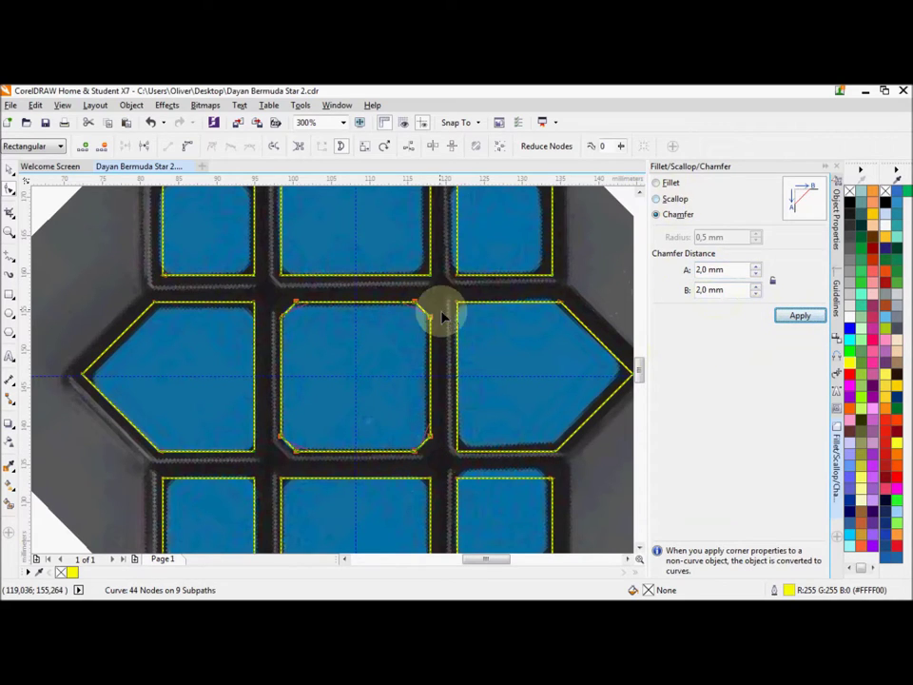
Step: Switch to Fillet with all curve nodes selected and set the radius to 2,0 mm
left_click(657, 183)
left_click(542, 371)
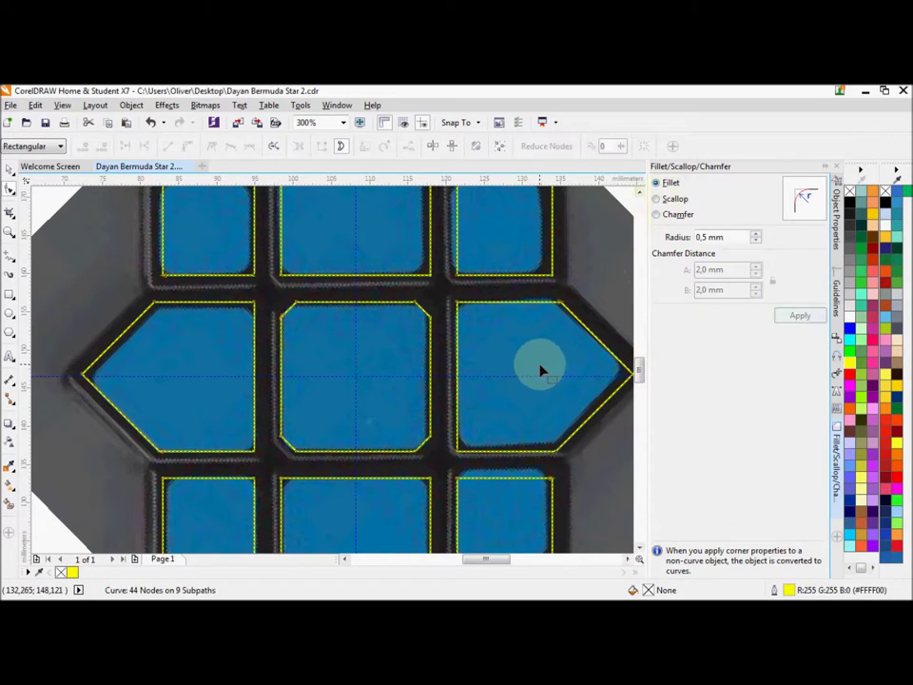
key("ctrl+a")
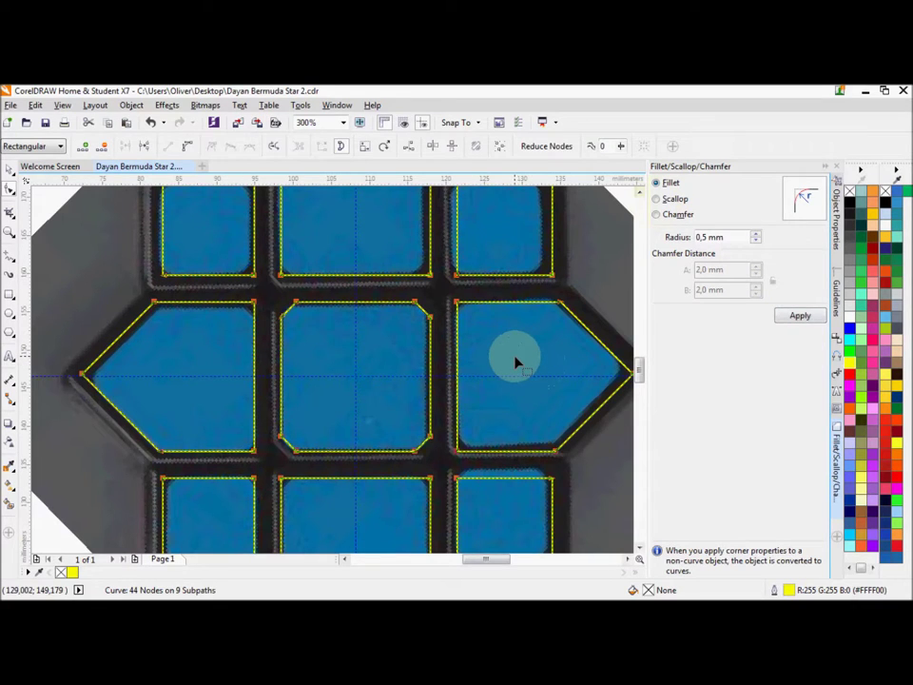
double_click(741, 237)
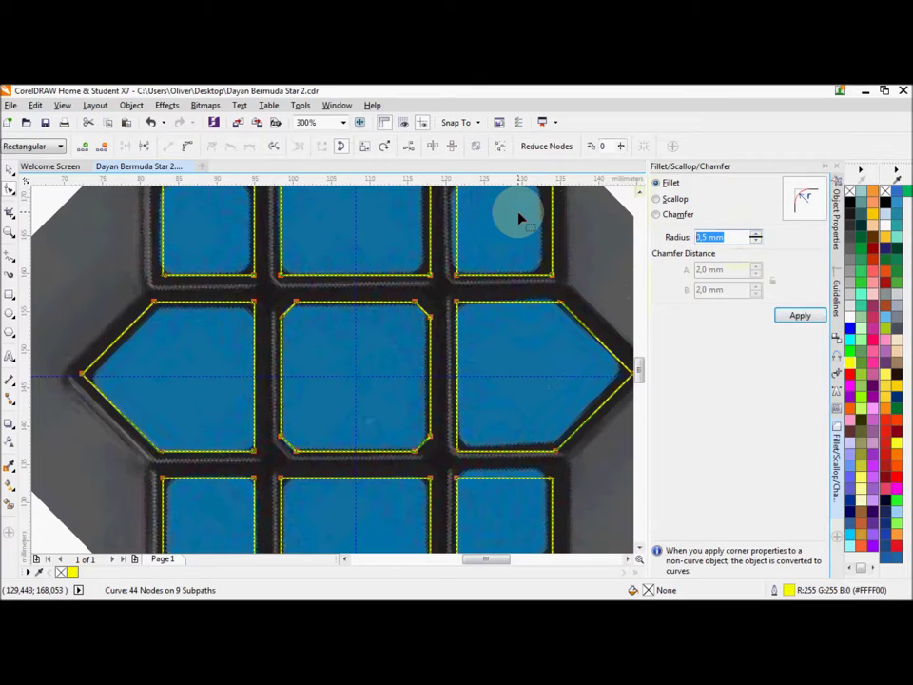
type("2")
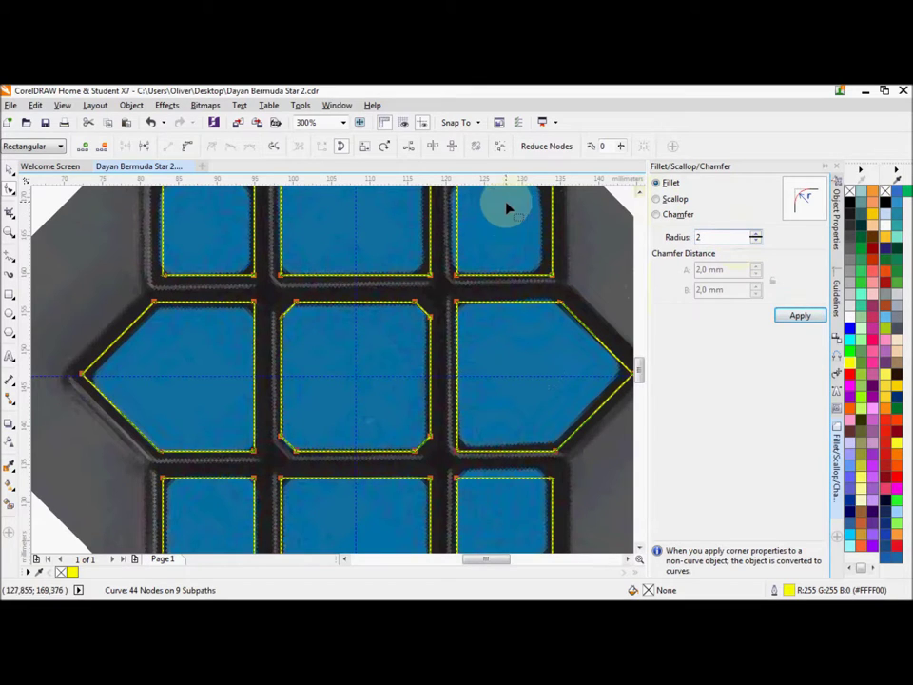
left_click(700, 236)
left_click(671, 185)
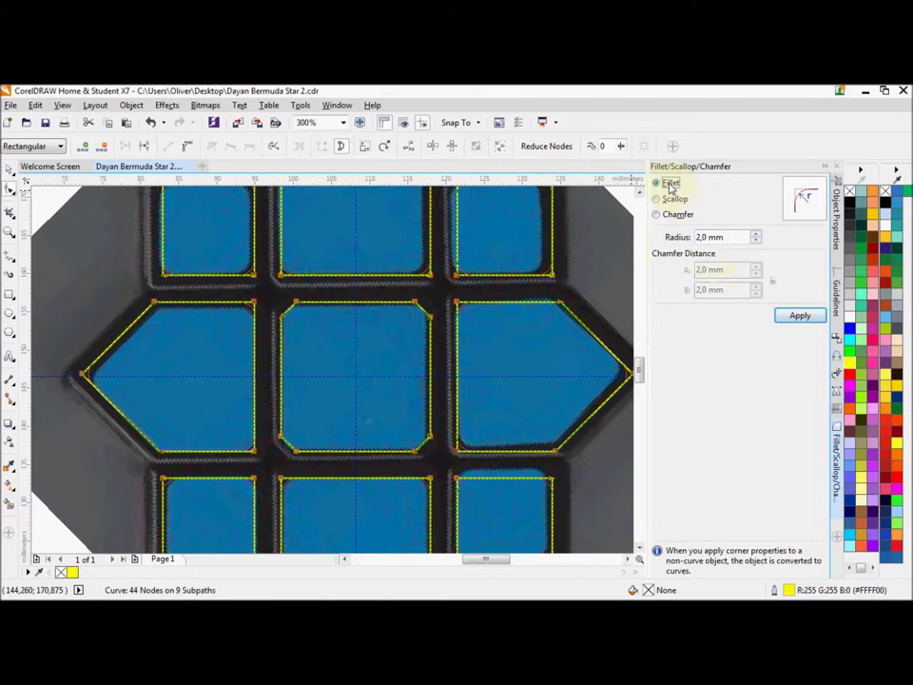
scroll(249, 333, "up", 4)
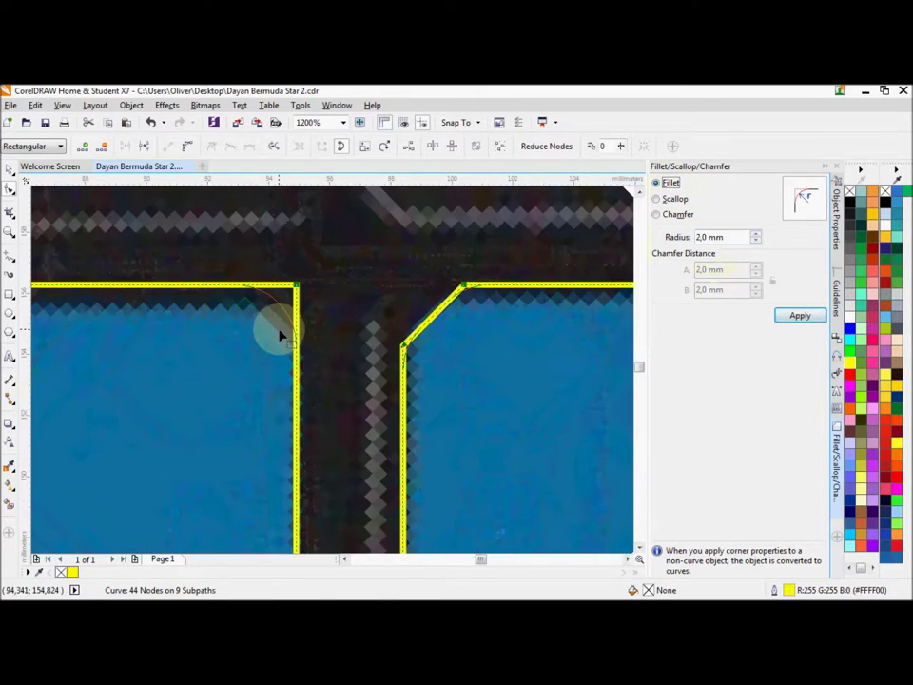
scroll(288, 332, "down", 2)
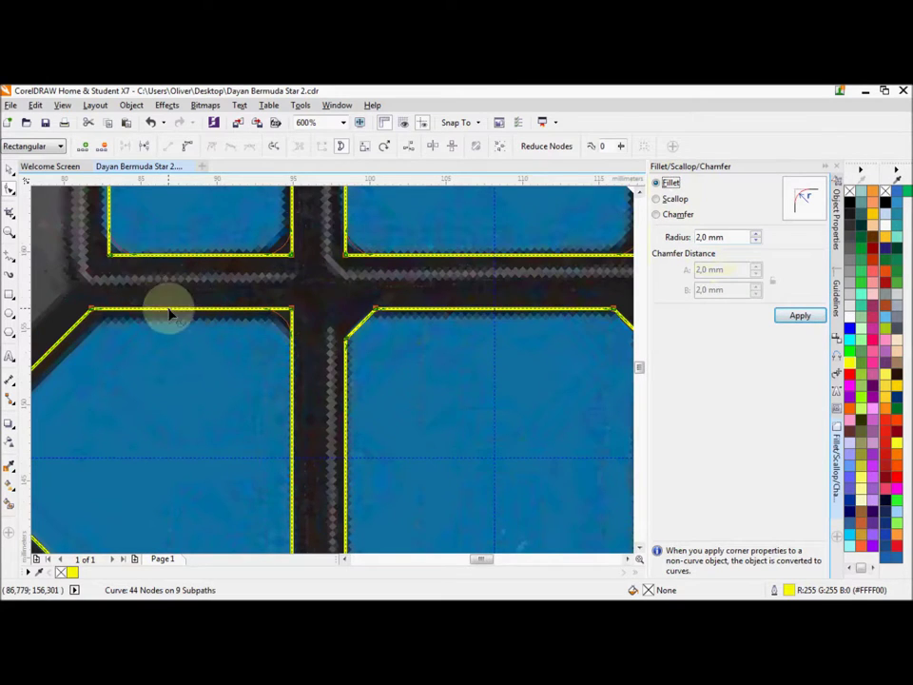
scroll(85, 380, "down", 2)
scroll(58, 390, "up", 2)
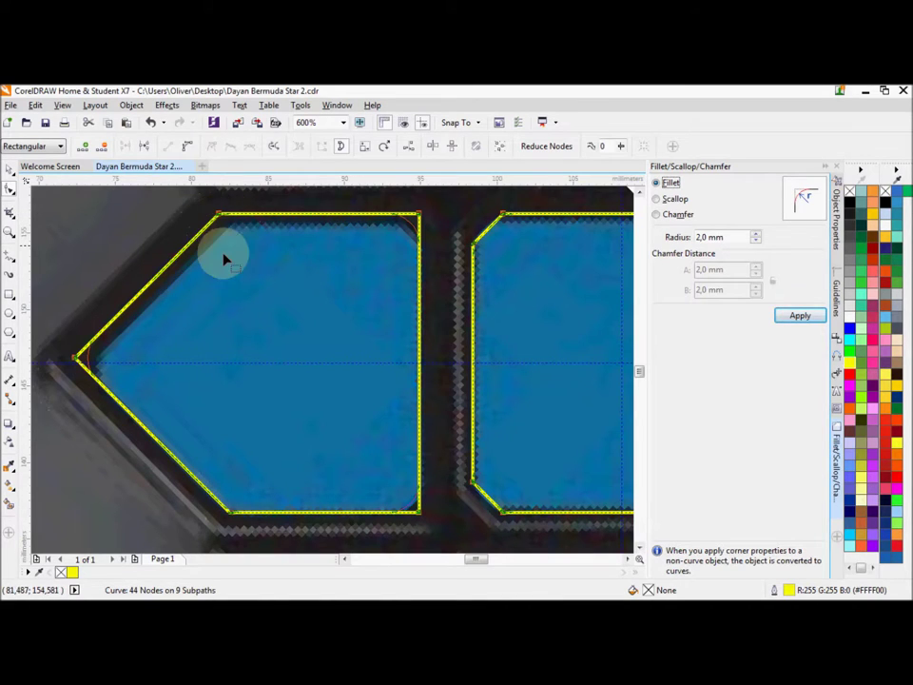
scroll(245, 296, "down", 2)
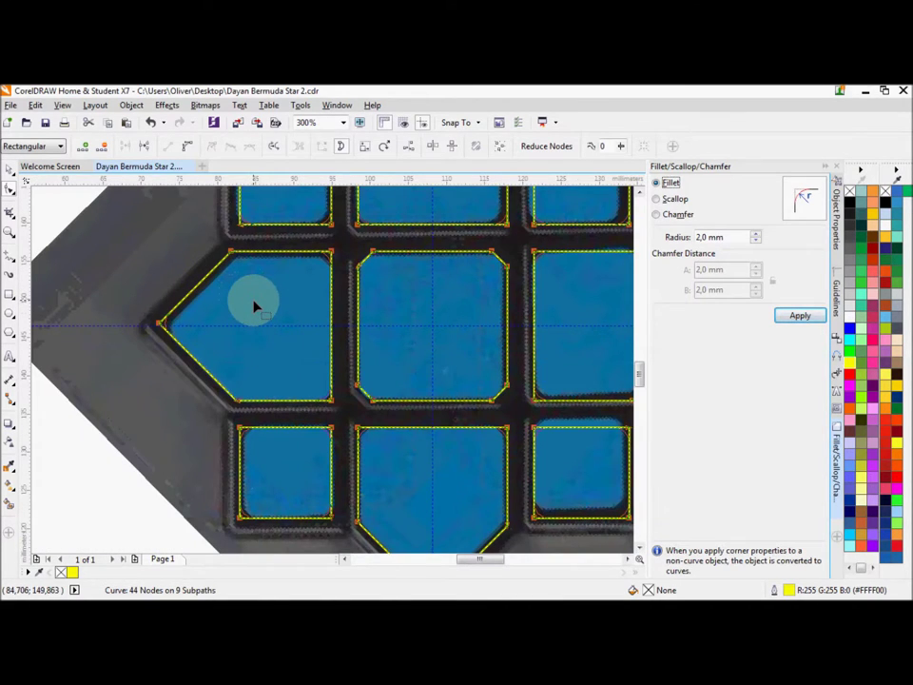
scroll(266, 309, "down", 2)
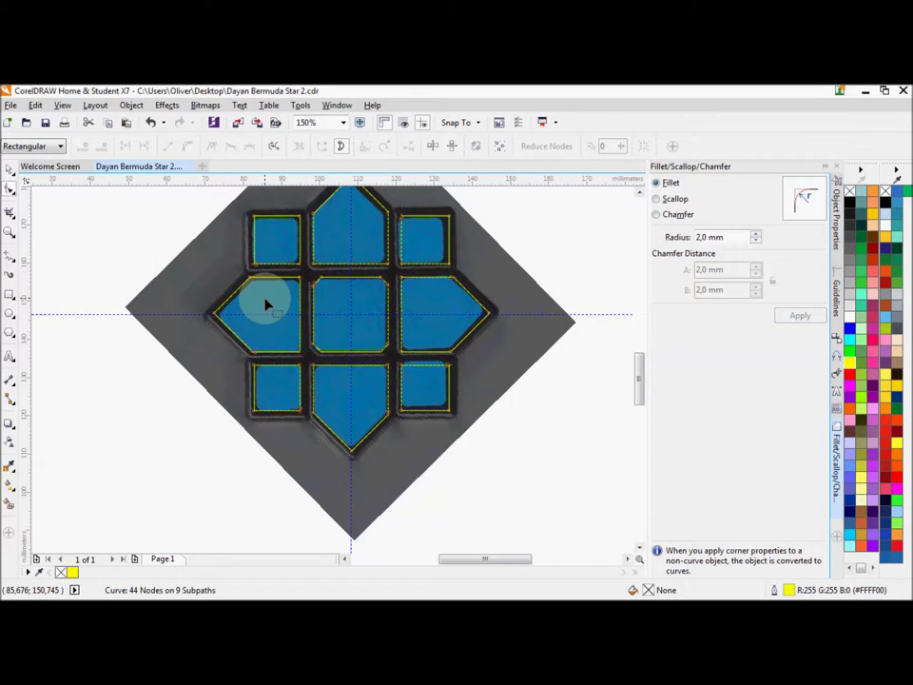
Step: Apply the 2,0 mm fillet to the tile corners, adjusting node selection on the right and bottom shapes
key("ctrl+a")
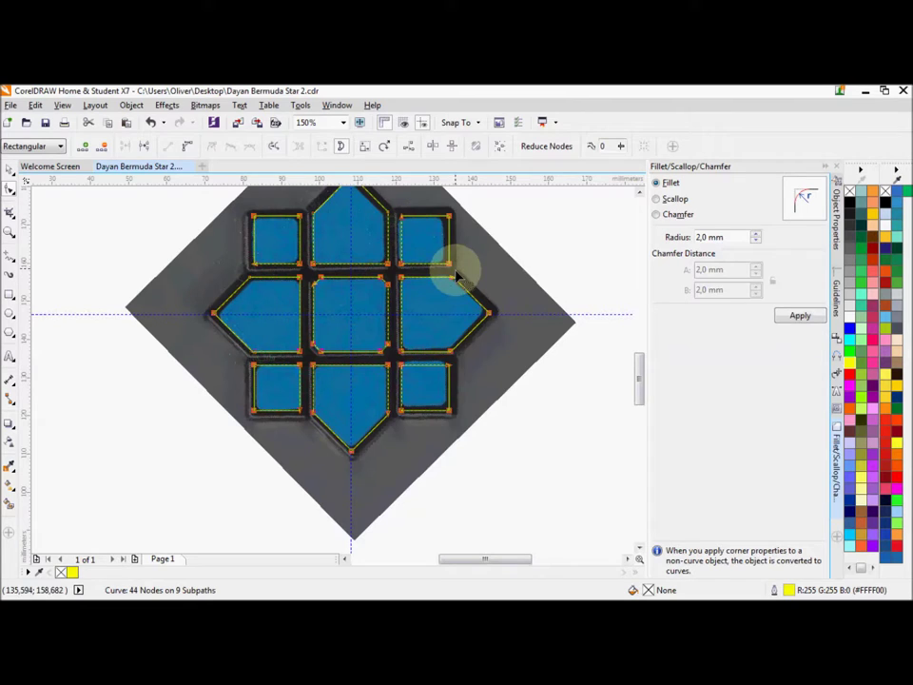
left_click_drag(449, 272, 465, 363)
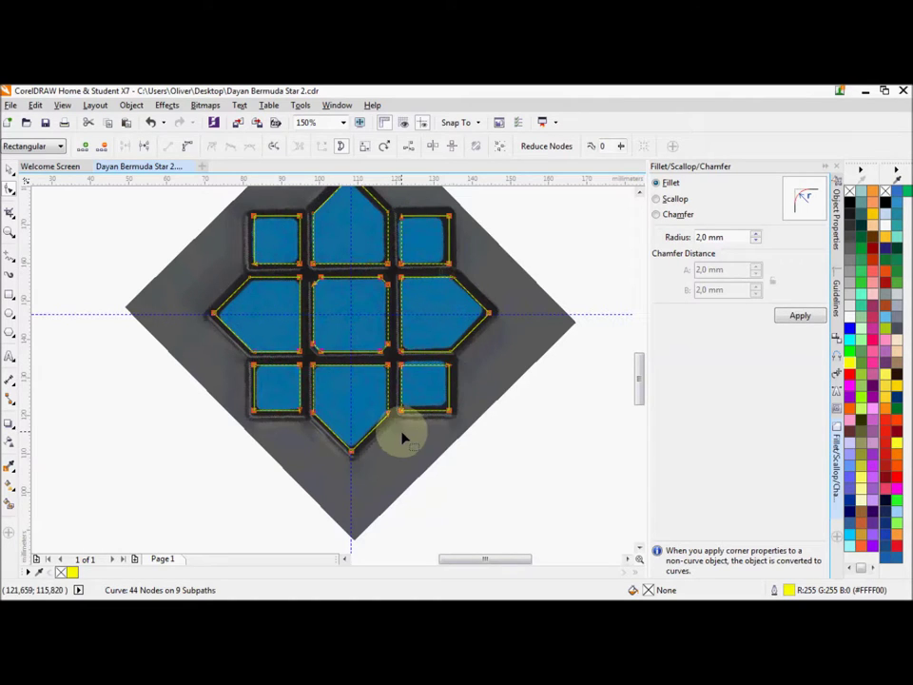
left_click_drag(391, 428, 345, 422)
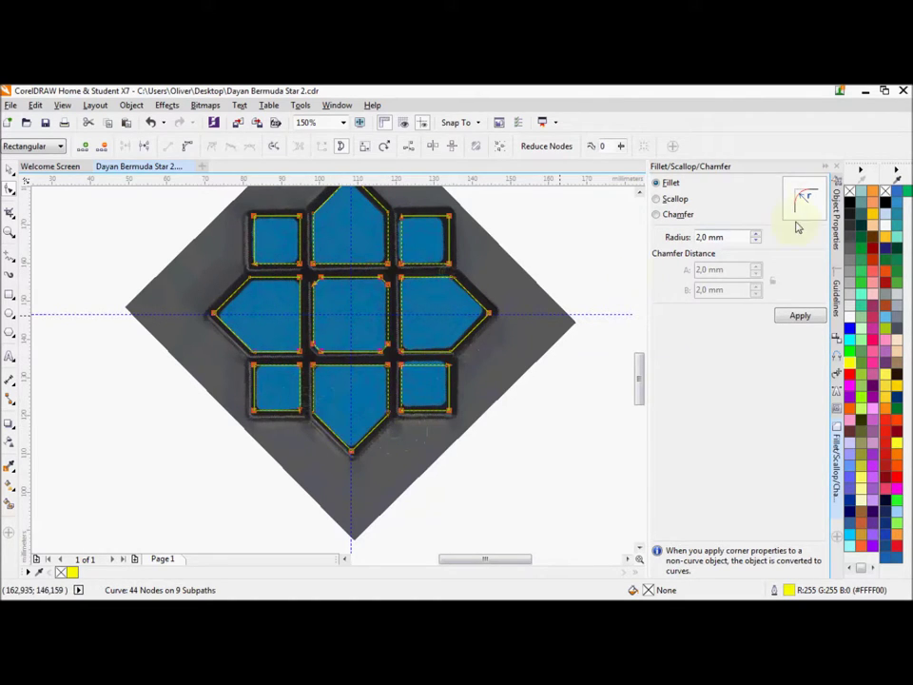
left_click(797, 316)
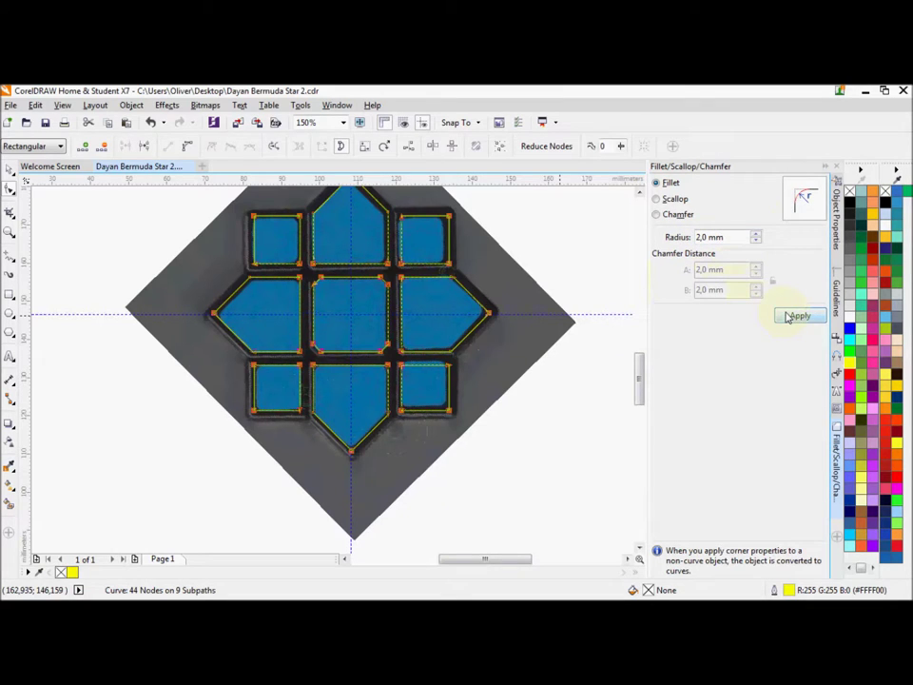
left_click(435, 326)
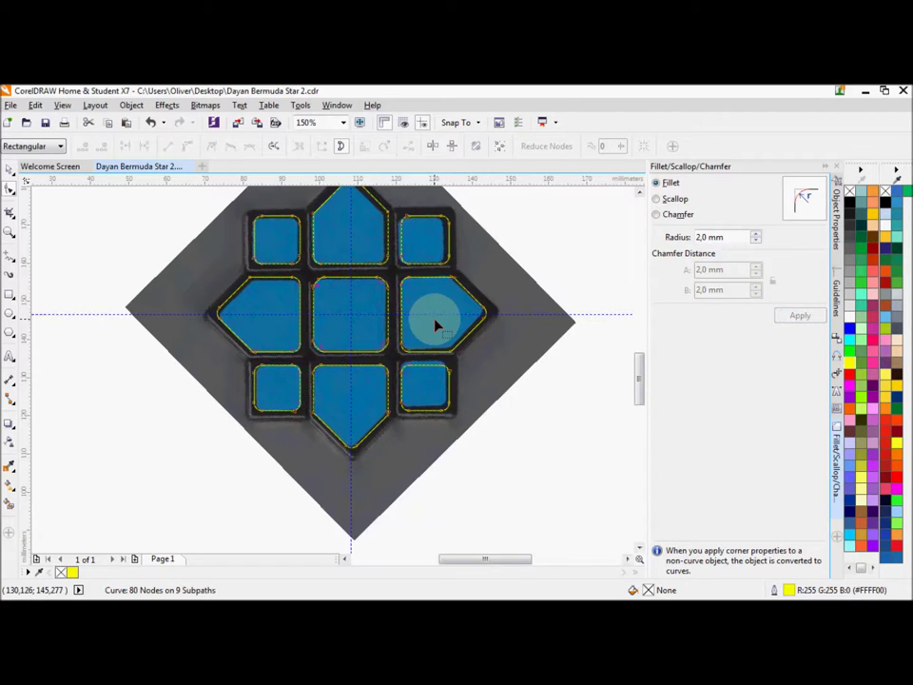
key("ctrl+a")
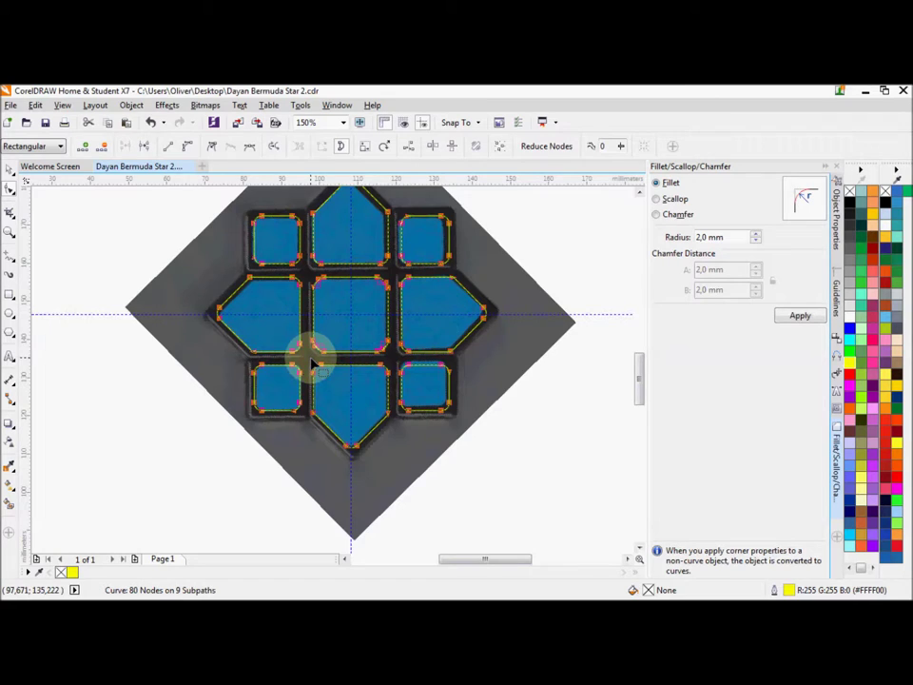
Step: Undo the previous rounding and reapply the 2,0 mm fillet to all selected corners
scroll(333, 360, "up", 2)
scroll(319, 244, "up", 2)
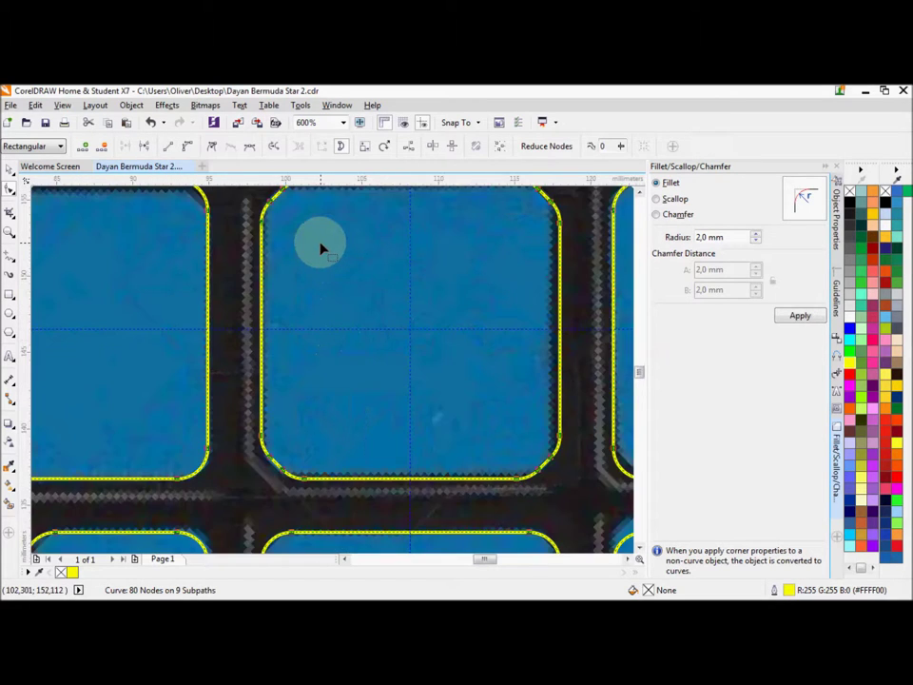
scroll(320, 247, "down", 1)
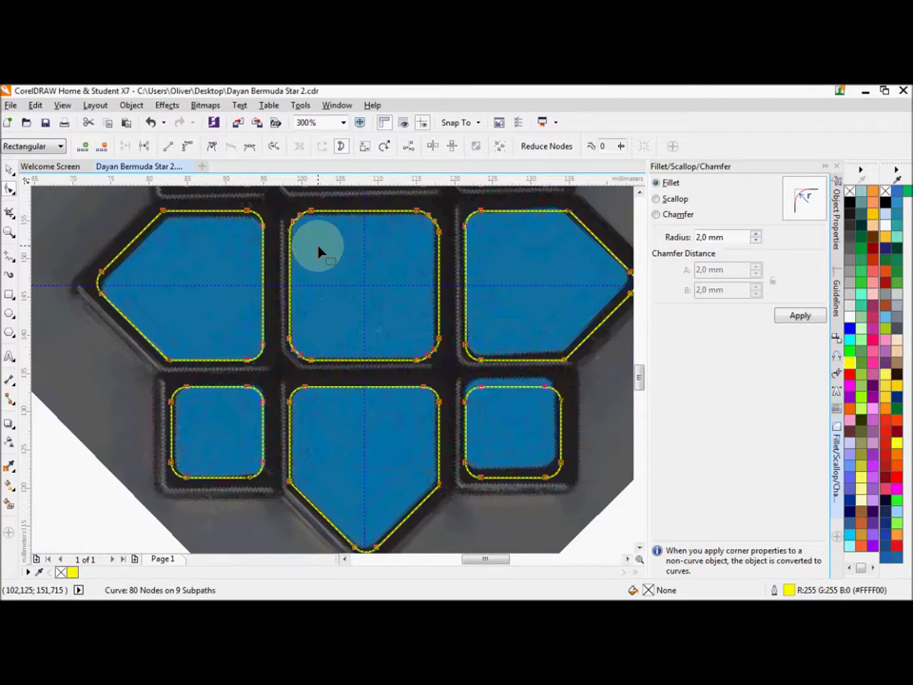
key("ctrl+z")
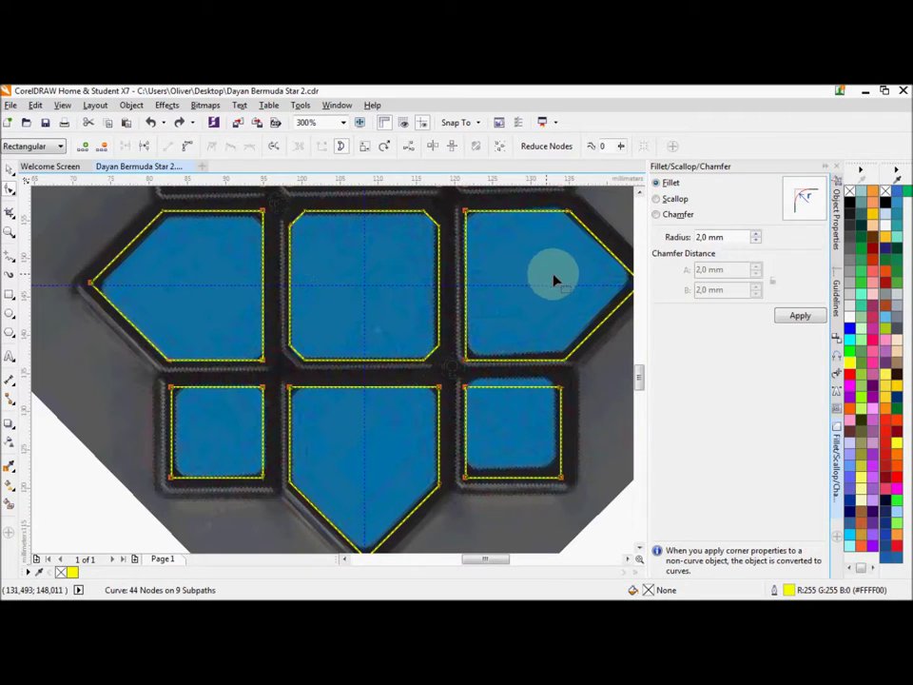
left_click(799, 316)
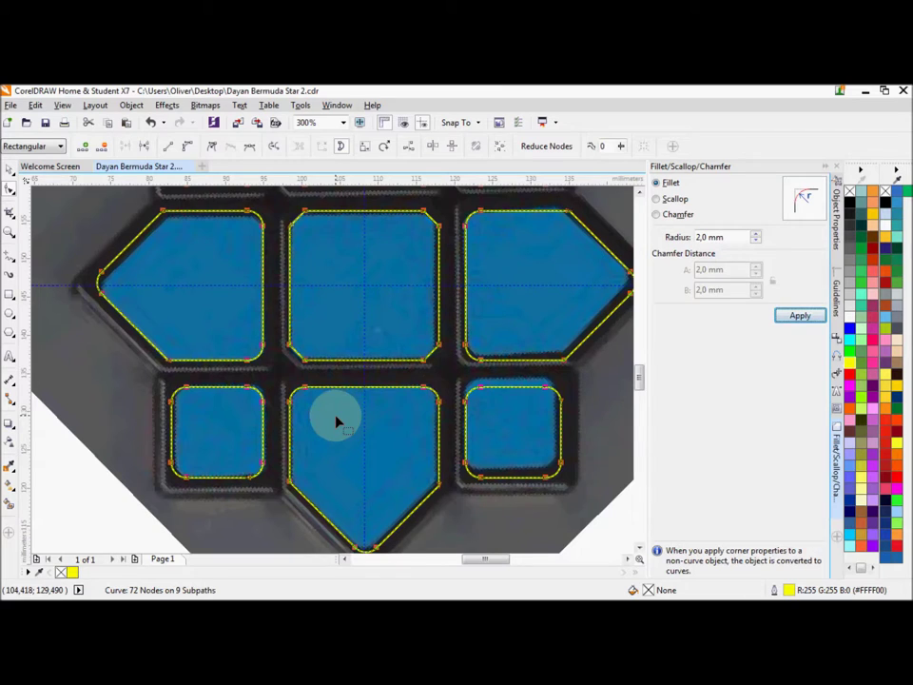
Step: Round the centre cell's corners with a 4,0 mm fillet
mouse_move(283, 201)
left_mouse_down()
mouse_move(430, 373)
mouse_move(450, 373)
left_mouse_up()
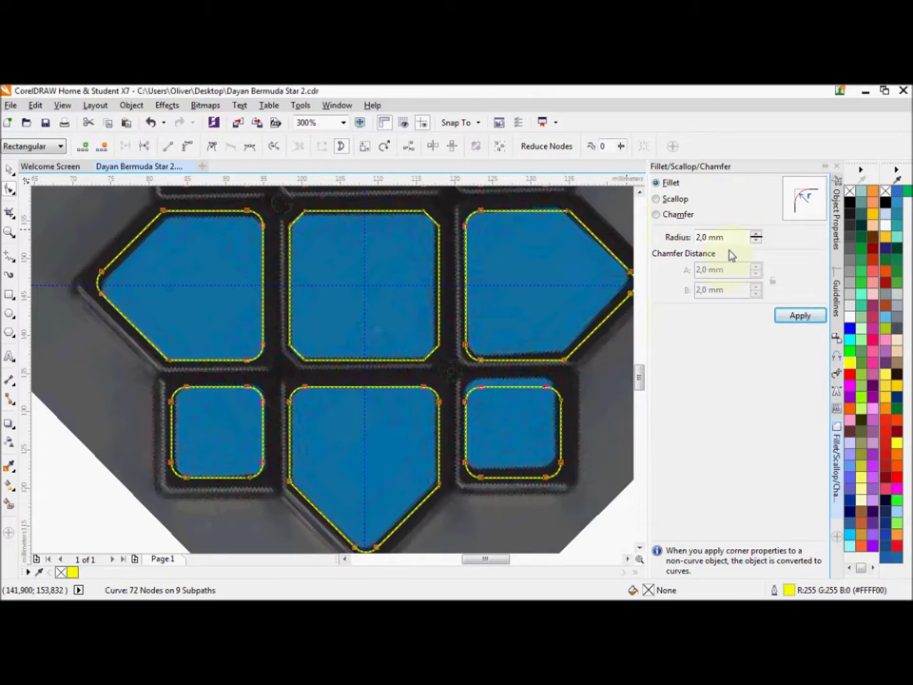
left_click_drag(722, 239, 642, 243)
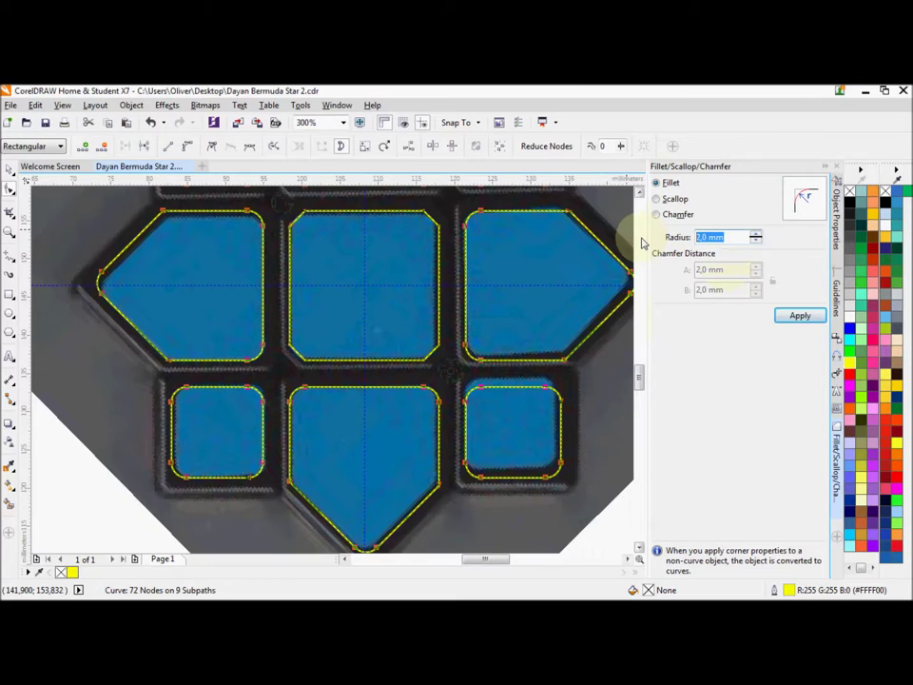
type("4")
left_click(790, 316)
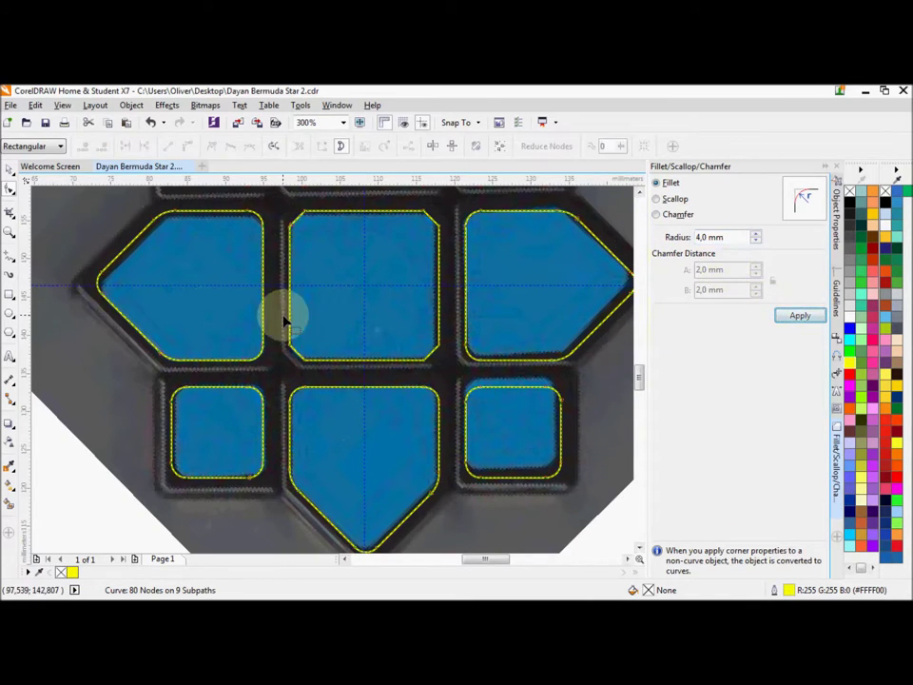
scroll(288, 335, "down", 2)
Step: Fill the star shapes yellow and delete the scanned background image
left_click(885, 384)
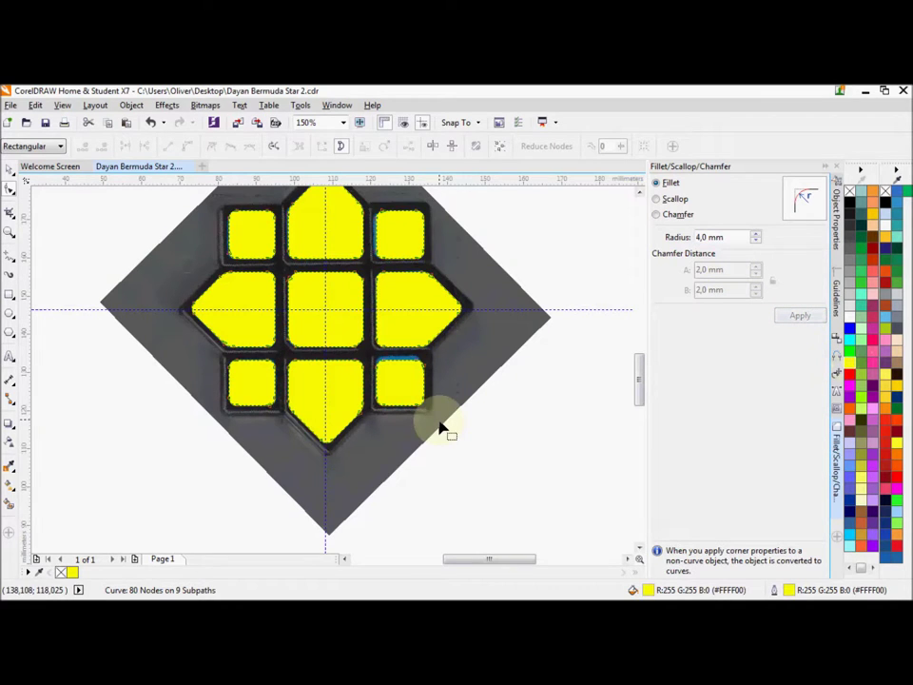
left_click(9, 168)
left_click(177, 265)
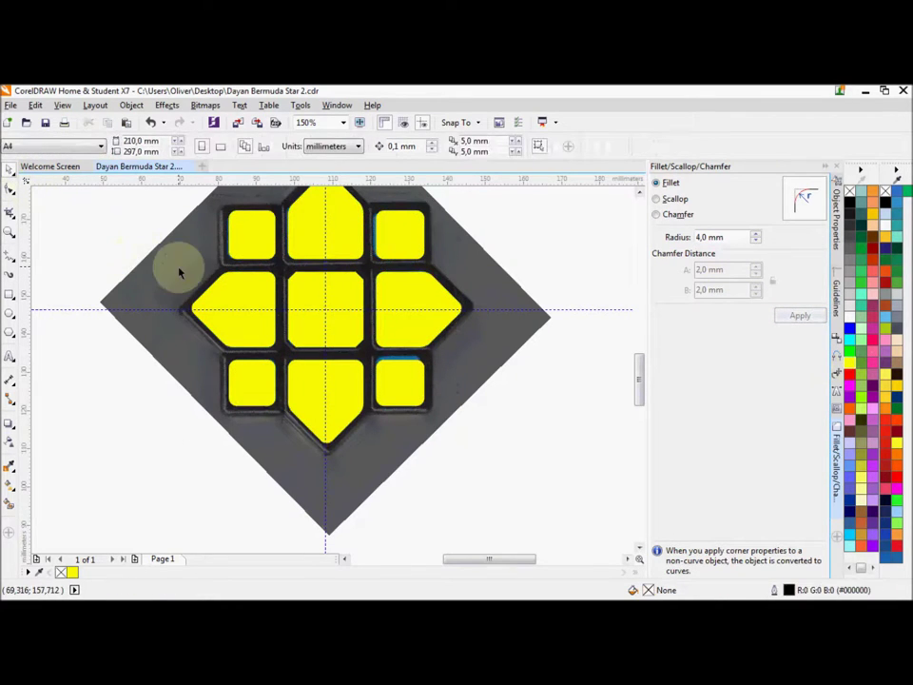
key("Delete")
Step: Give the star's shapes black outlines
left_click(359, 284)
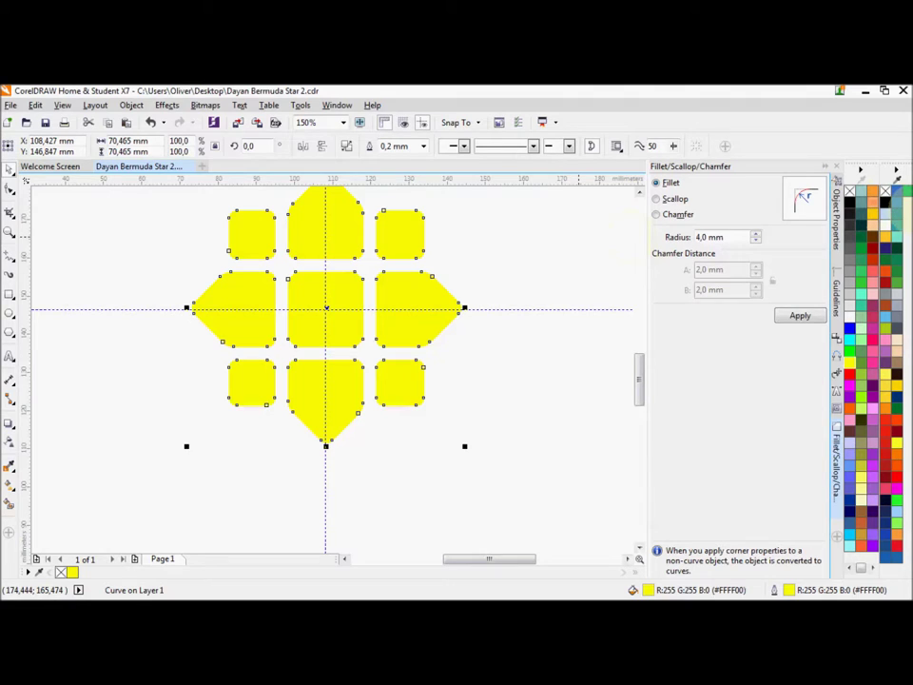
right_click(885, 201)
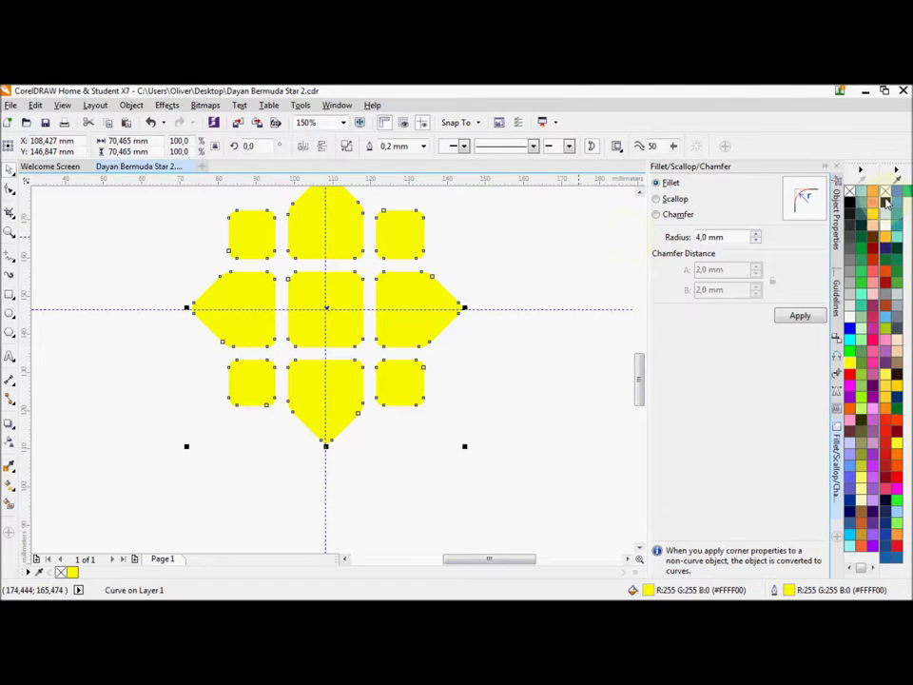
left_click(398, 259)
Step: Delete both the horizontal and vertical guidelines
scroll(407, 352, "down", 2)
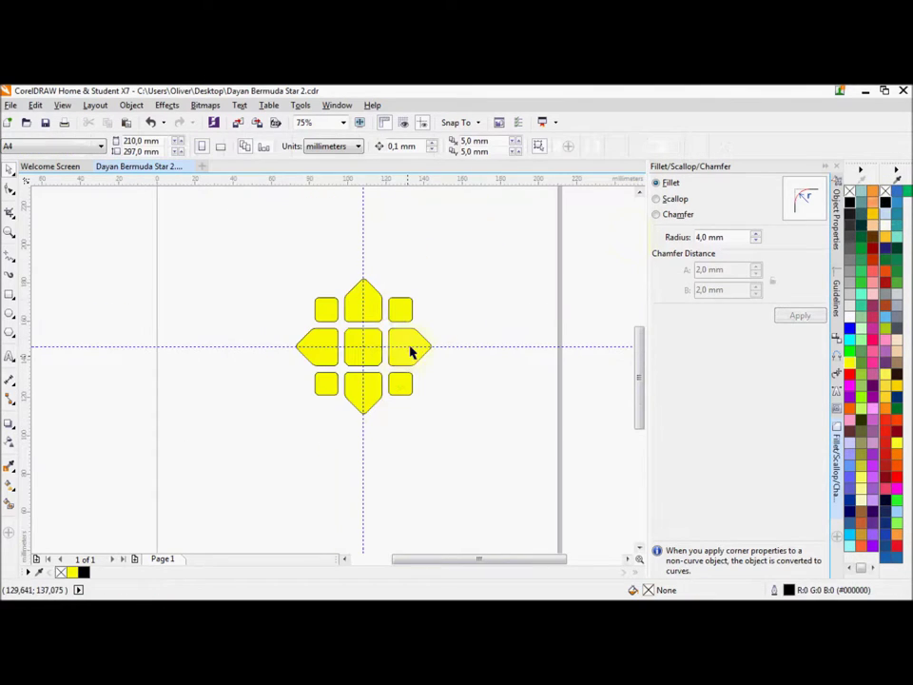
left_click(456, 346)
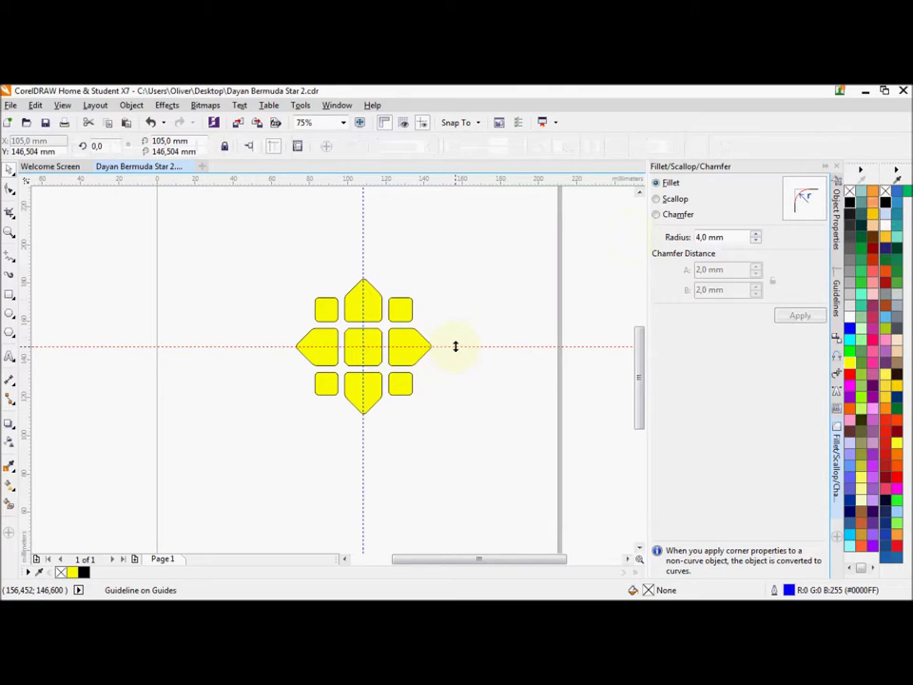
key("ctrl+a")
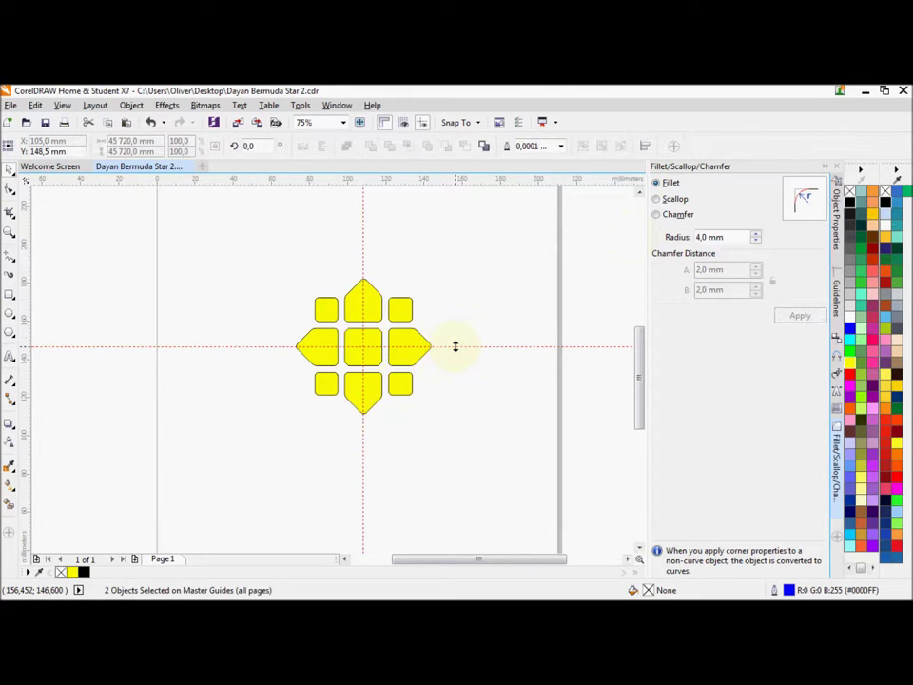
key("Delete")
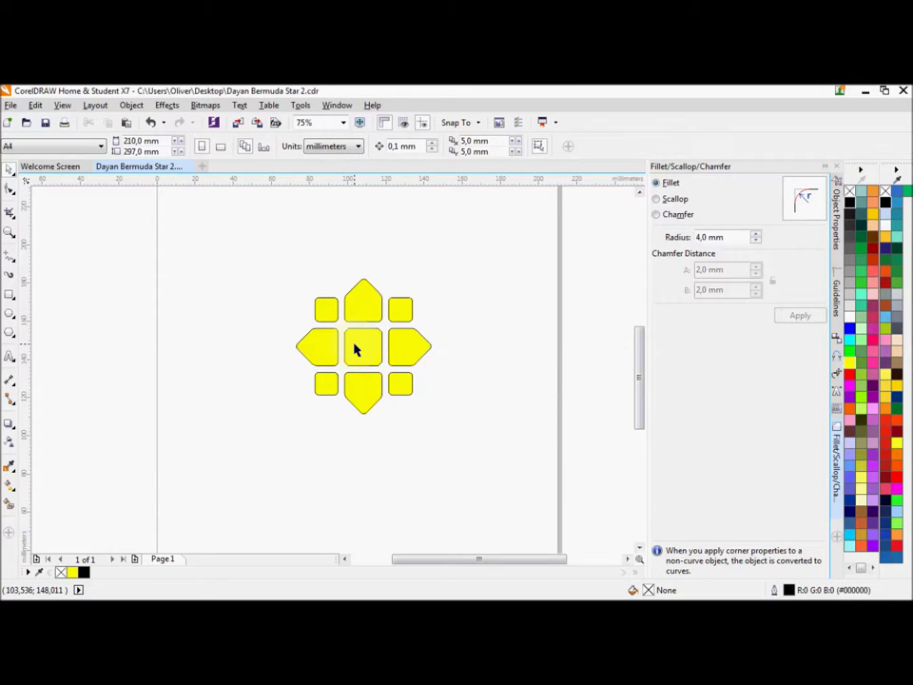
left_click(241, 349)
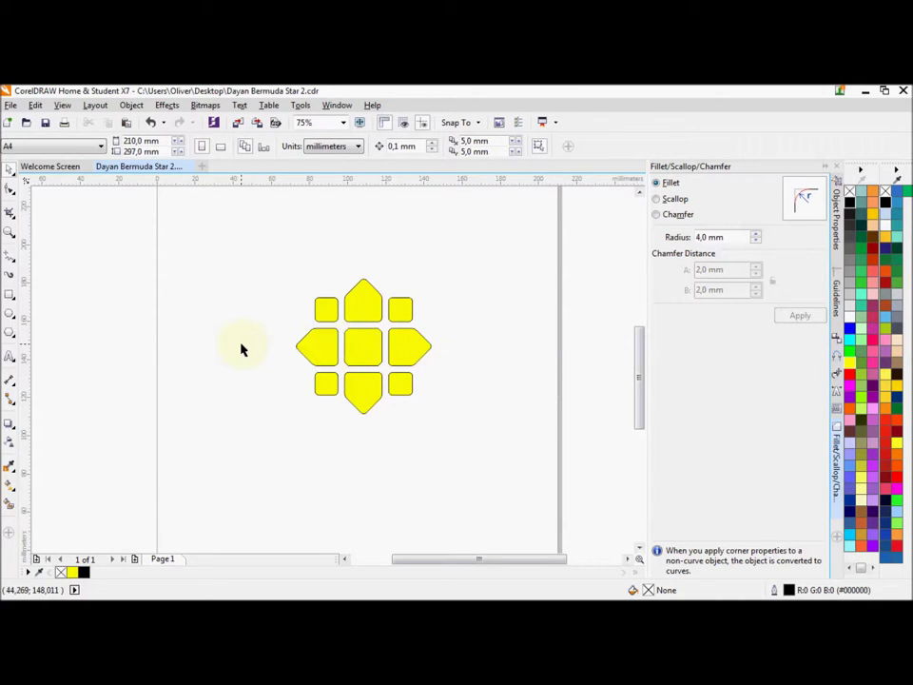